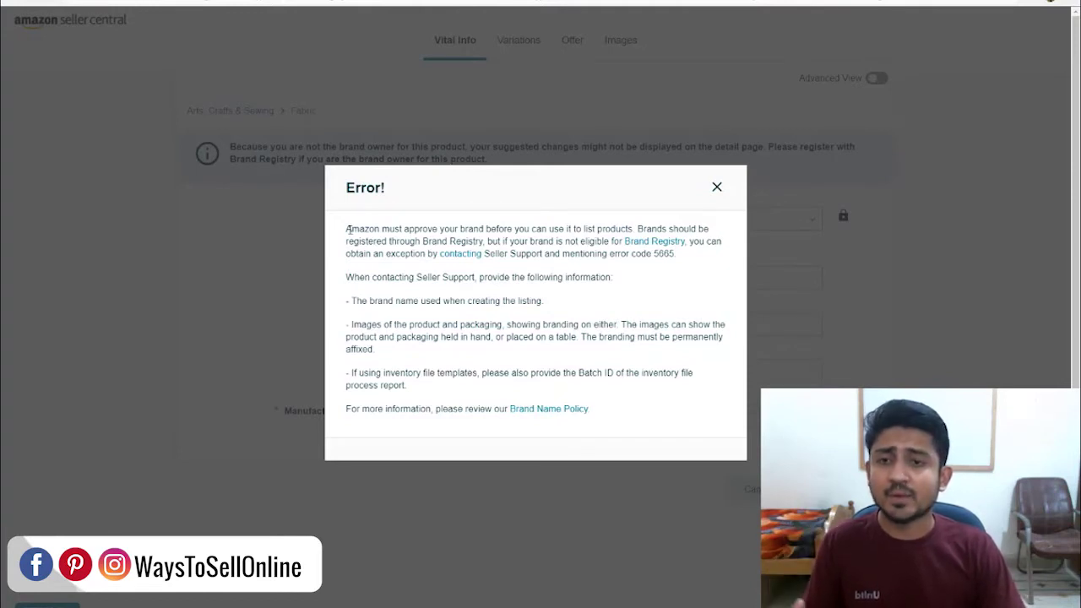
Step: Highlight error code 5665 in the brand approval error message
{"action": "left_click_drag", "start_coordinate": [654, 253], "coordinate": [675, 255]}
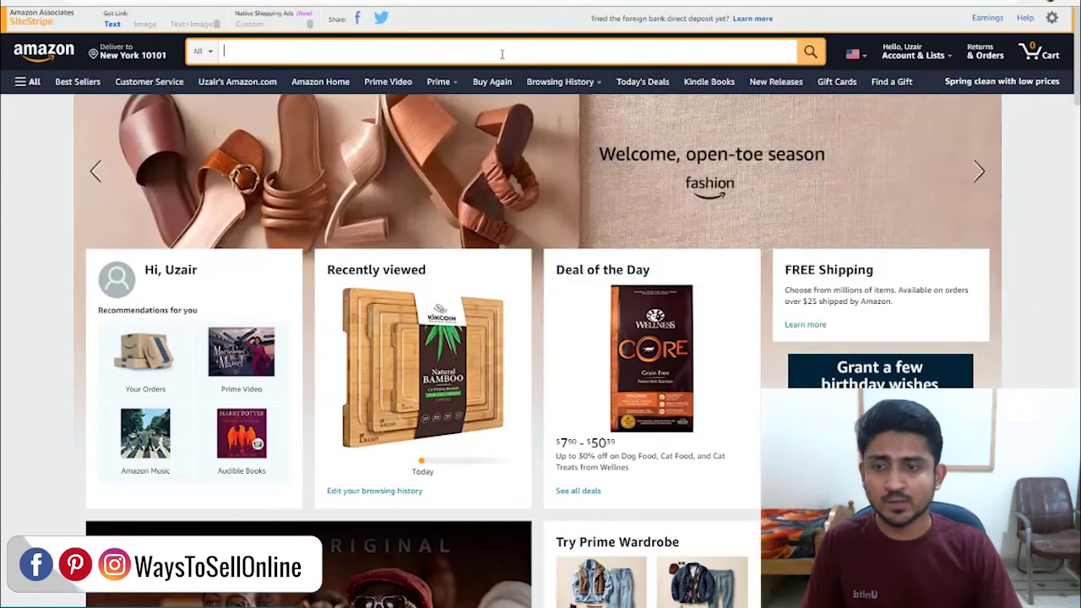
Step: Search Amazon for "bamboo cutting board" and open the 3-piece bamboo cutting board set with juice groove by Royal Craft Wood
{"action": "left_click", "coordinate": [505, 53]}
{"action": "type", "text": "bamboo cutting board"}
{"action": "key", "text": "Return"}
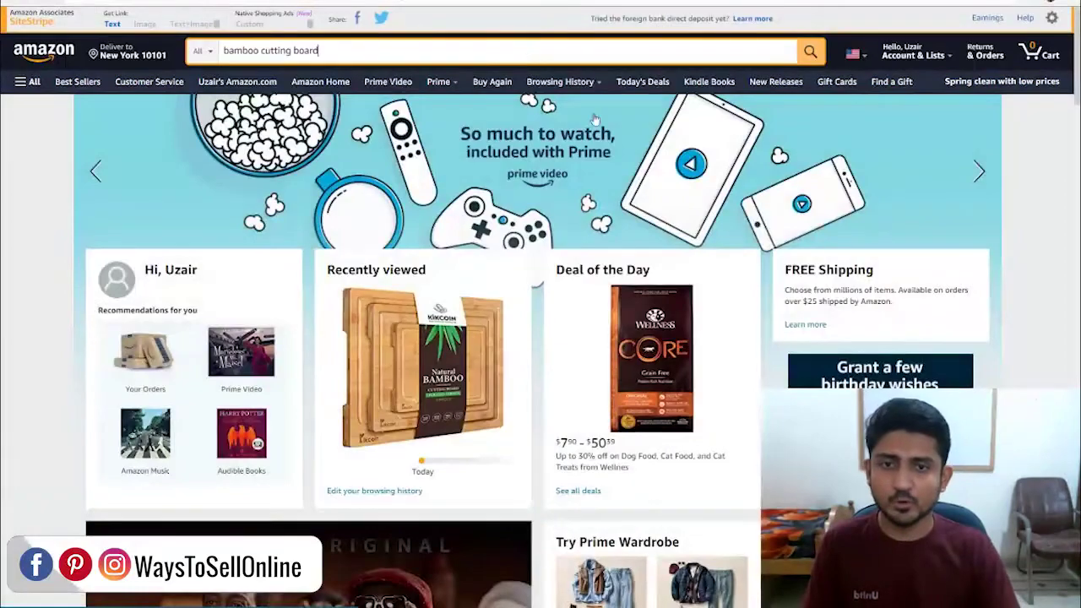
{"action": "scroll", "coordinate": [770, 342], "scroll_direction": "down", "scroll_amount": 2}
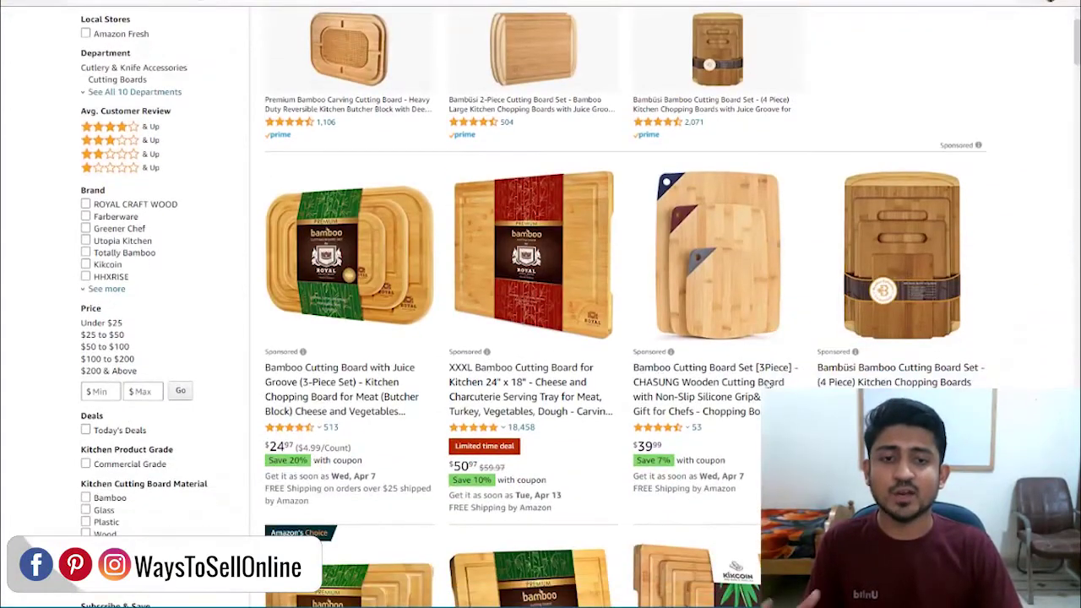
{"action": "scroll", "coordinate": [610, 457], "scroll_direction": "down", "scroll_amount": 8}
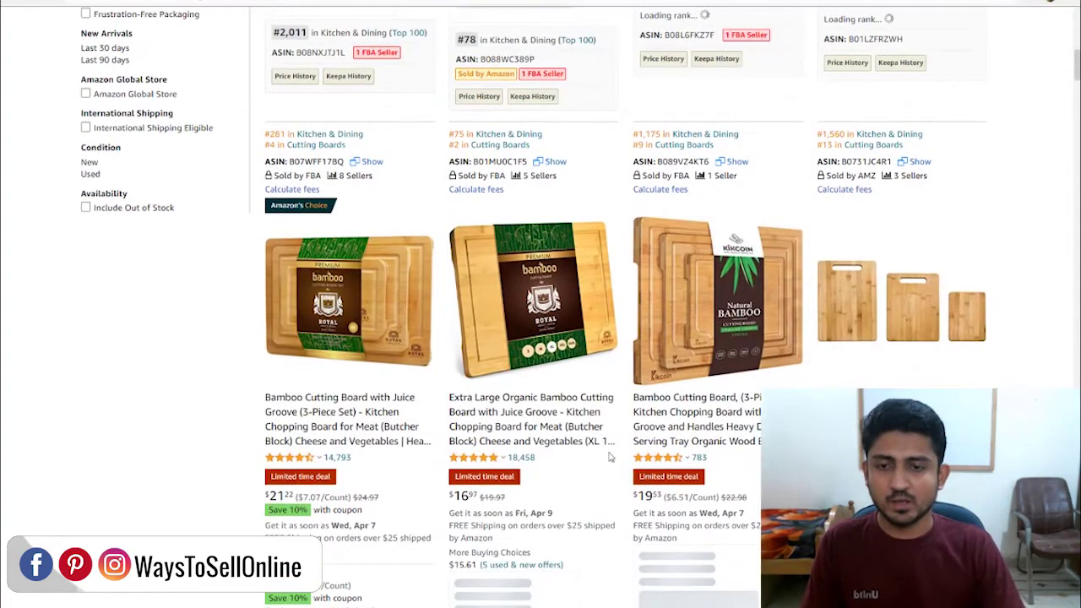
{"action": "left_click", "coordinate": [292, 414]}
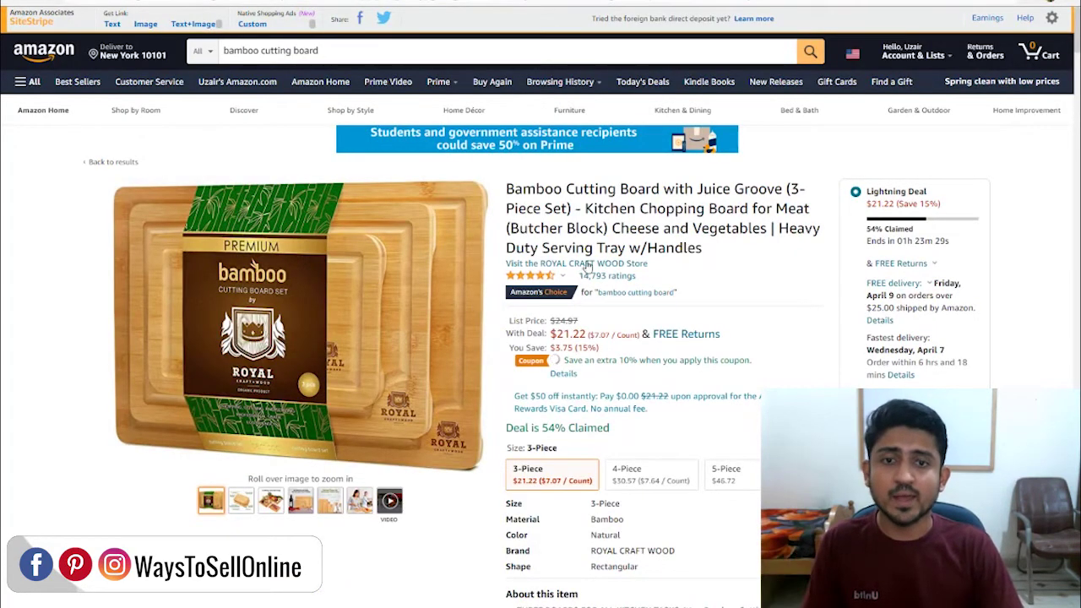
Step: Open the ROYAL CRAFT WOOD brand store from the cutting board's product page and look through its storefront
{"action": "scroll", "coordinate": [613, 394], "scroll_direction": "down", "scroll_amount": 2}
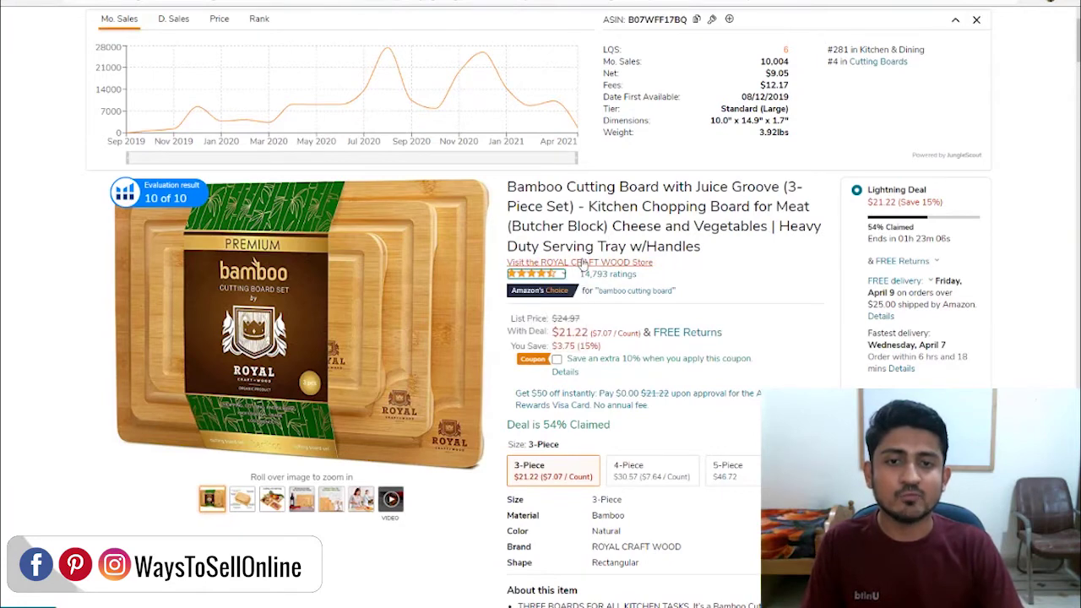
{"action": "left_click", "coordinate": [581, 263]}
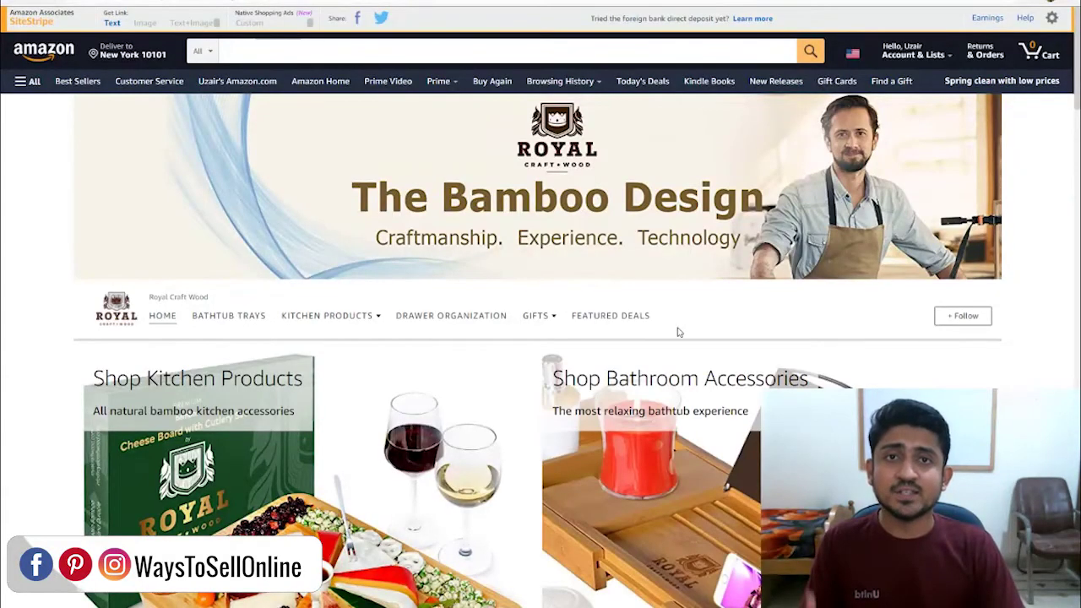
{"action": "scroll", "coordinate": [183, 345], "scroll_direction": "down", "scroll_amount": 3}
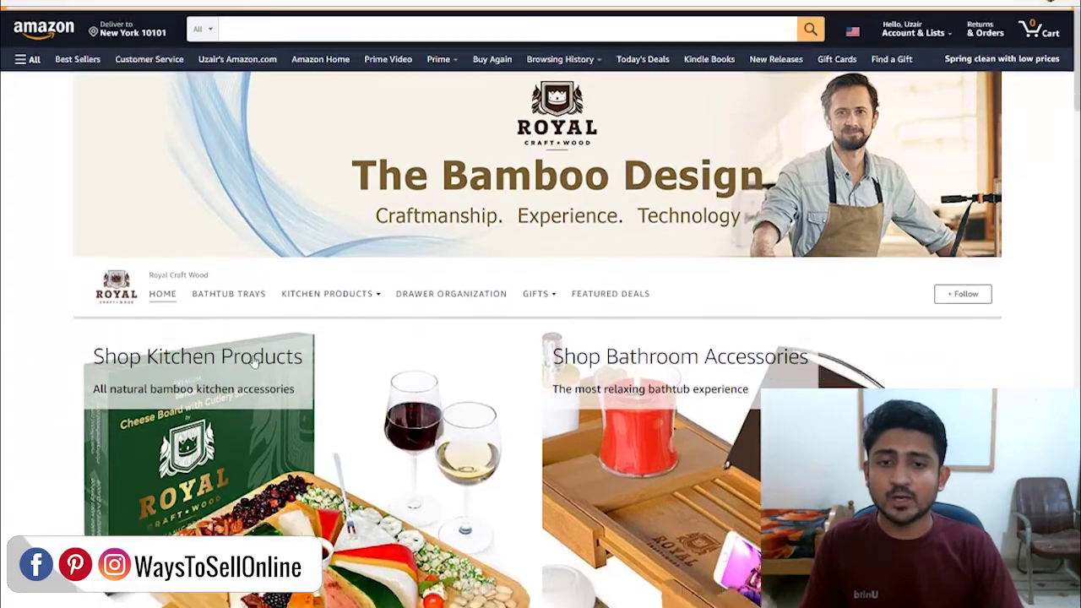
{"action": "scroll", "coordinate": [511, 395], "scroll_direction": "down", "scroll_amount": 3}
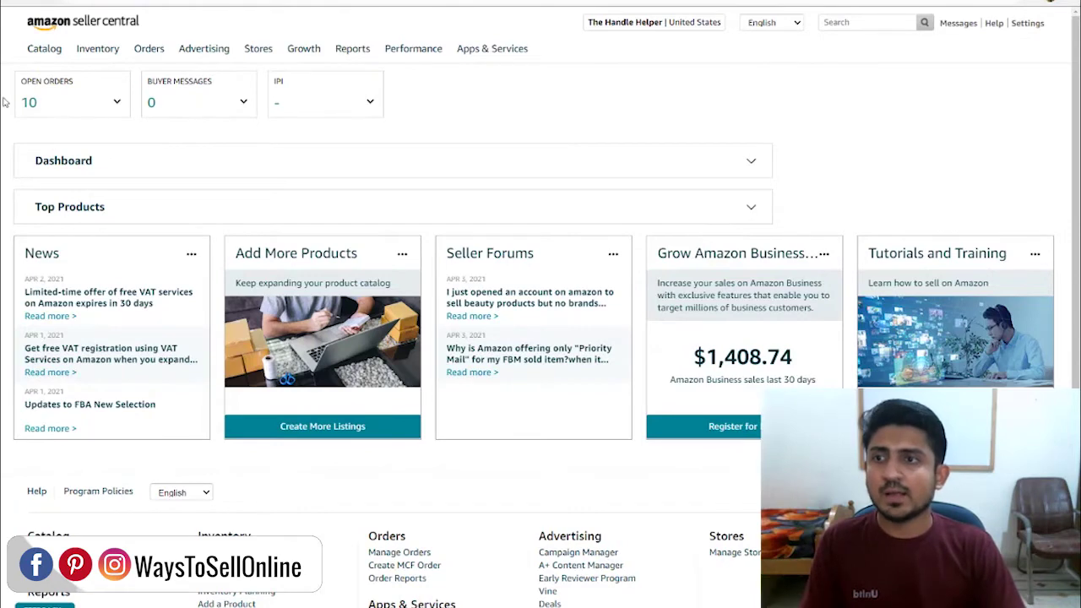
Step: In Amazon Seller Central, start adding a product in the Fabric category under Arts, Crafts & Sewing
{"action": "mouse_move", "coordinate": [46, 50]}
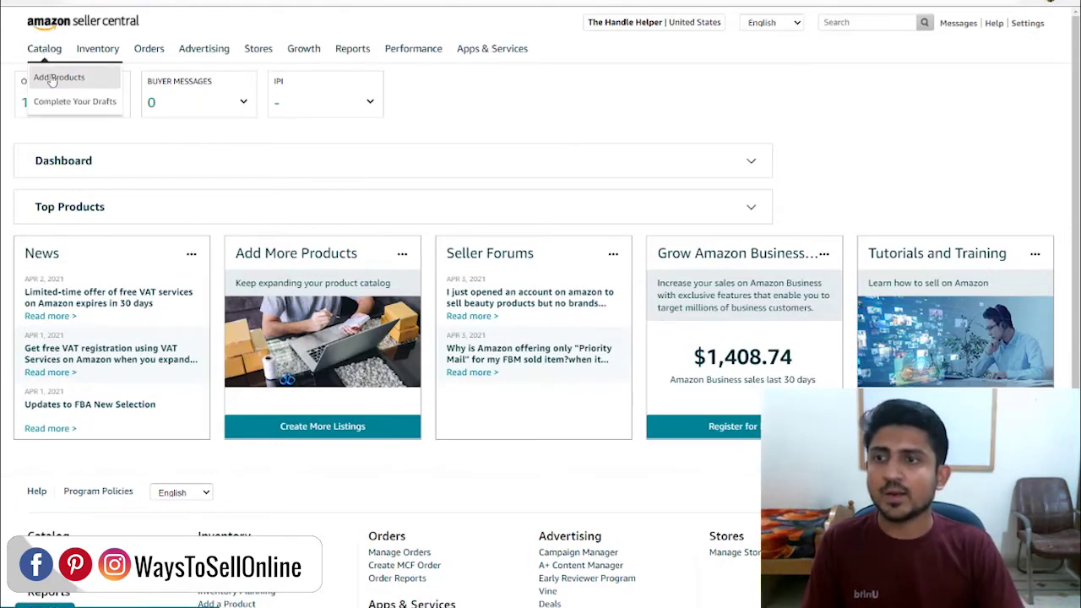
{"action": "left_click", "coordinate": [53, 77]}
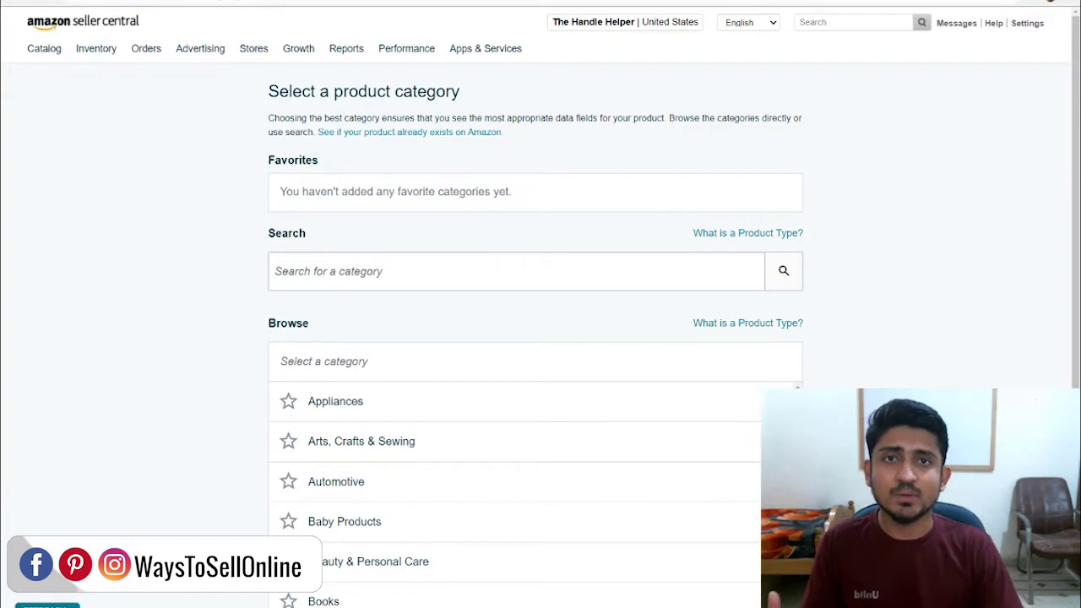
{"action": "scroll", "coordinate": [536, 338], "scroll_direction": "down", "scroll_amount": 2}
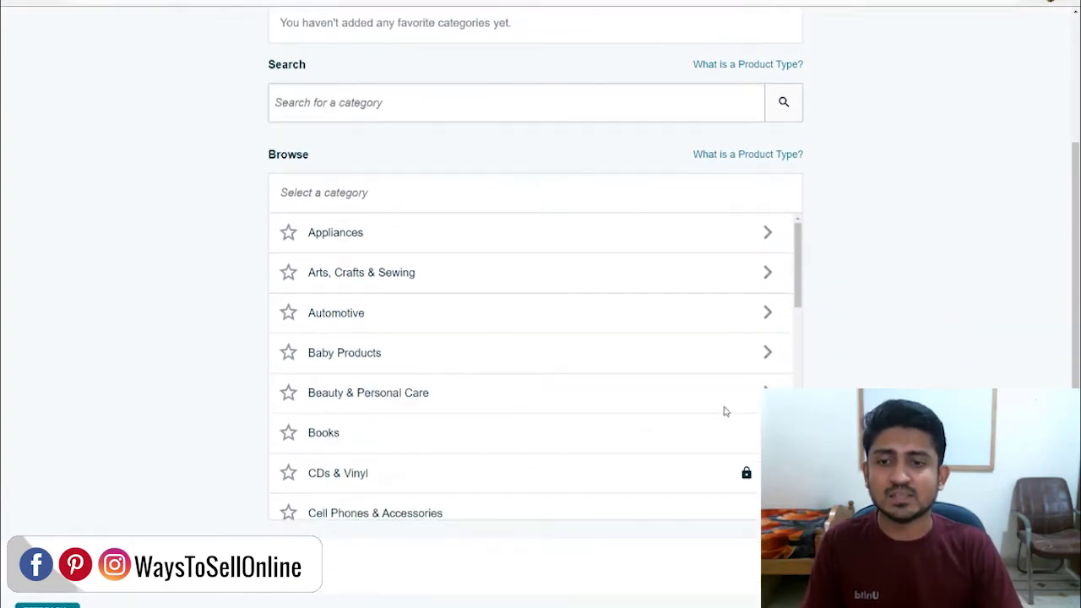
{"action": "left_click", "coordinate": [648, 281]}
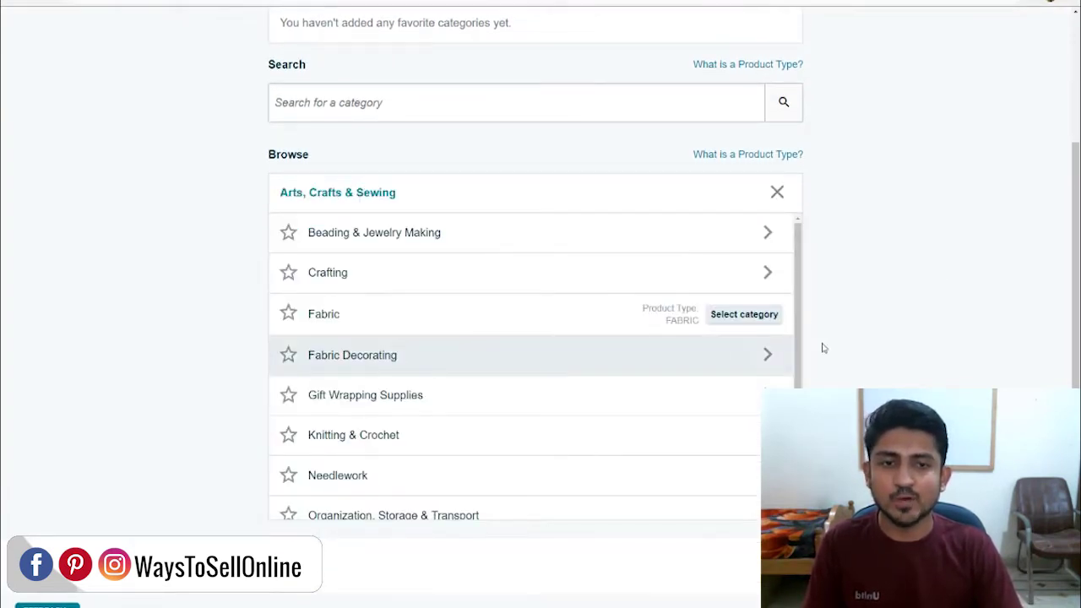
{"action": "left_click", "coordinate": [745, 315]}
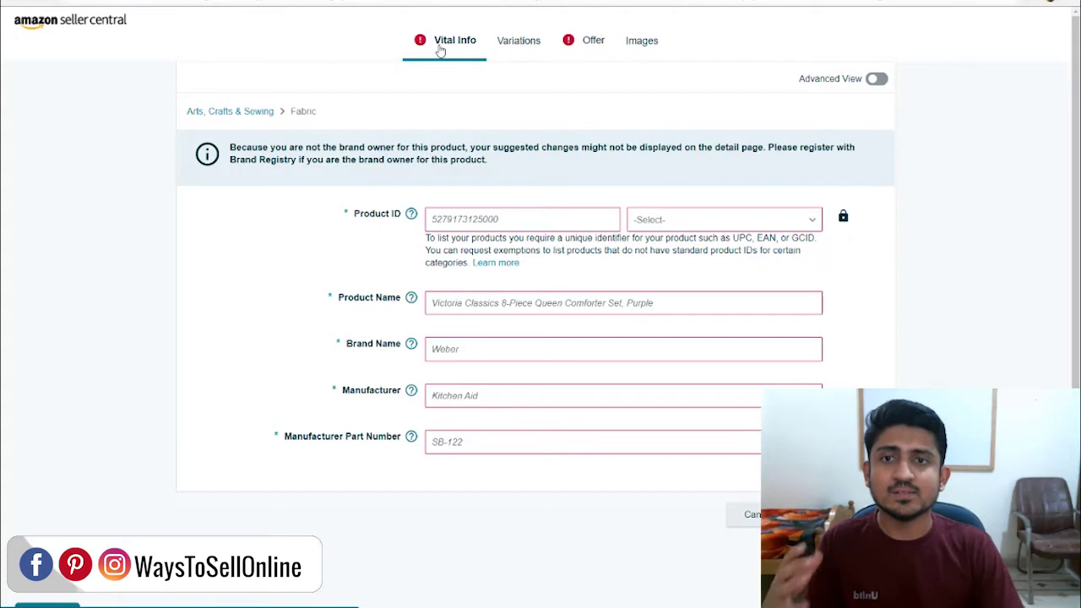
Step: Fill in the offer details with a standard price of 19.99 USD, item condition New and fulfillment by Amazon
{"action": "left_click", "coordinate": [584, 45]}
{"action": "left_click", "coordinate": [487, 284]}
{"action": "type", "text": "19.99"}
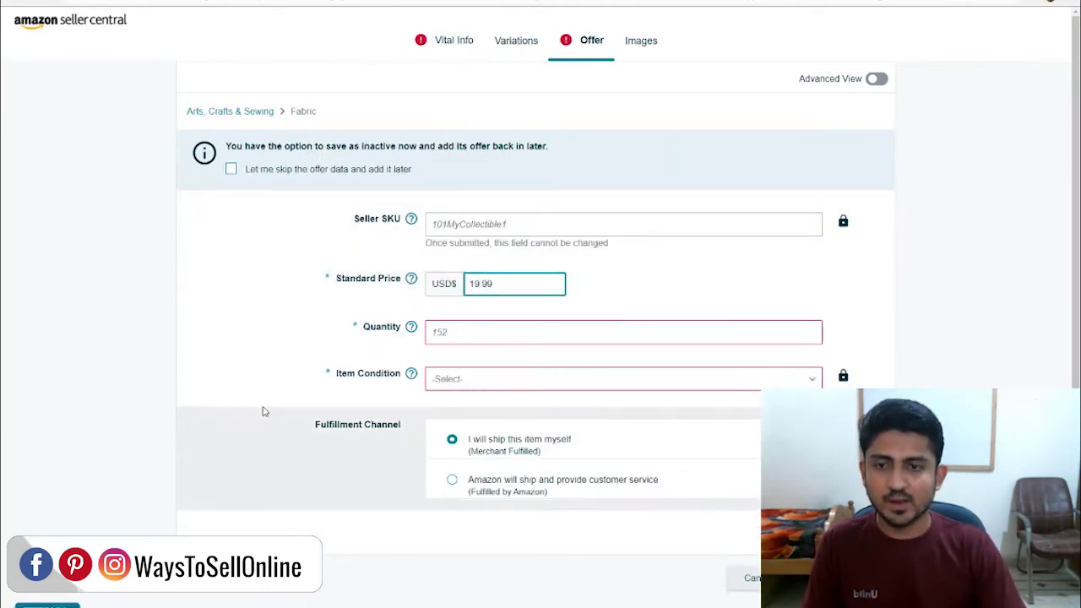
{"action": "left_click", "coordinate": [545, 384]}
{"action": "left_click", "coordinate": [465, 330]}
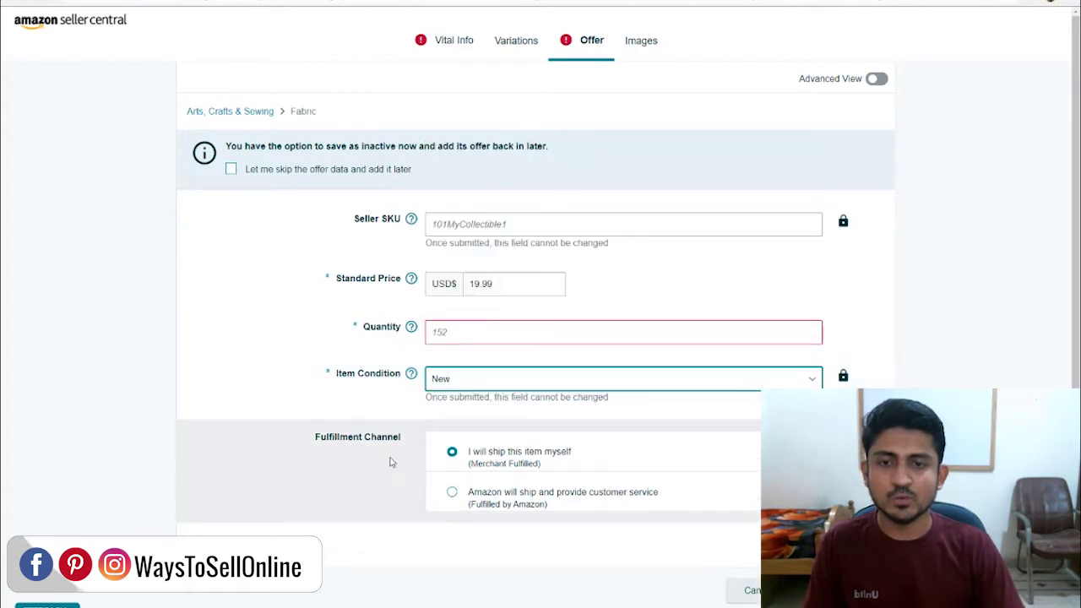
{"action": "left_click", "coordinate": [453, 496]}
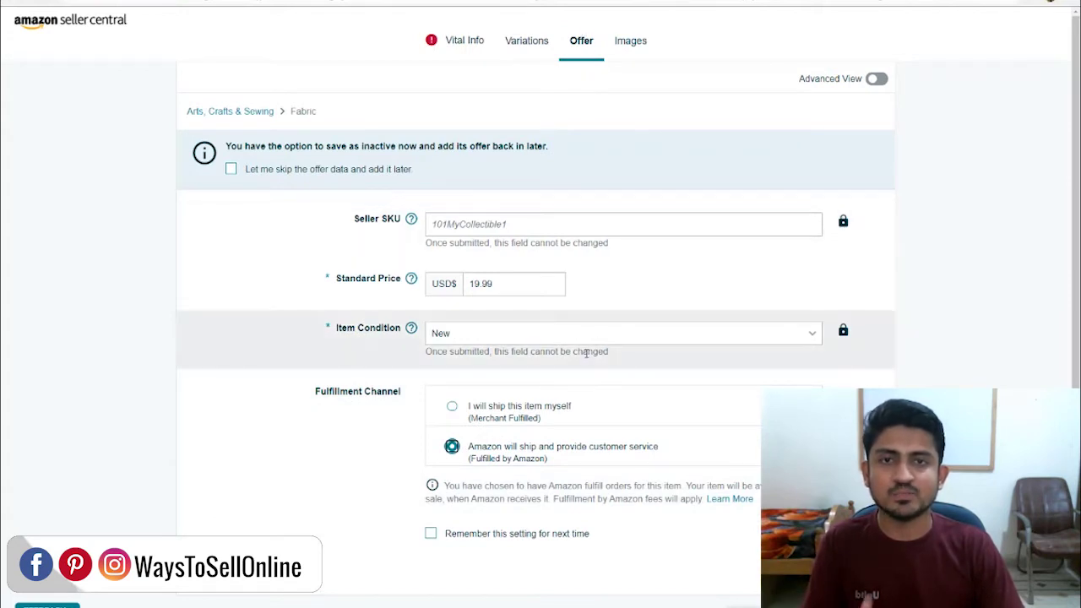
Step: Enter "Art fabric towel" as the product name in the listing's vital info
{"action": "left_click", "coordinate": [463, 50]}
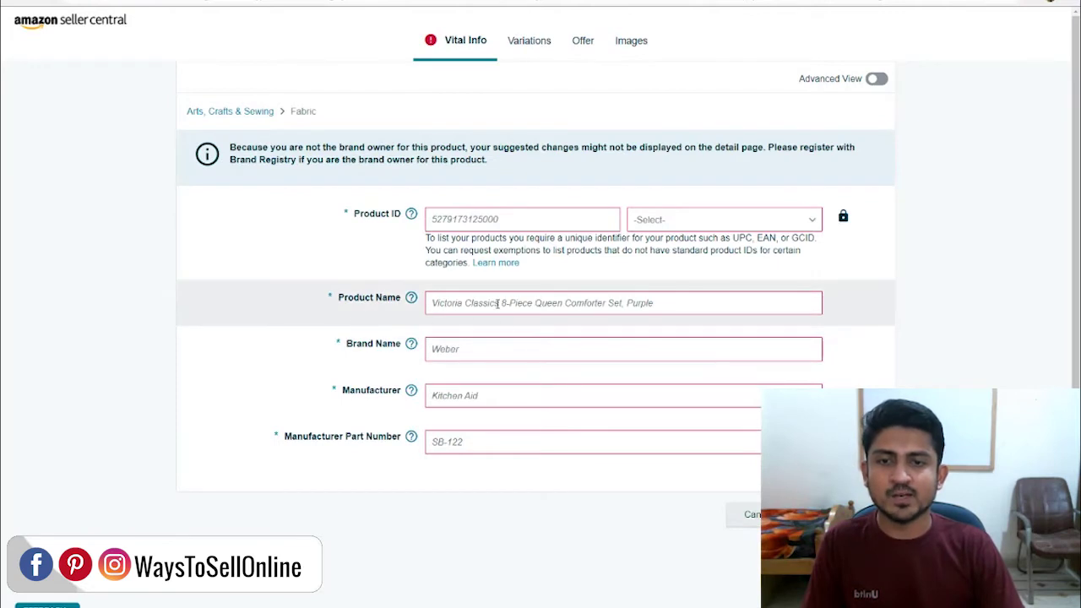
{"action": "left_click", "coordinate": [497, 302]}
{"action": "type", "text": "A"}
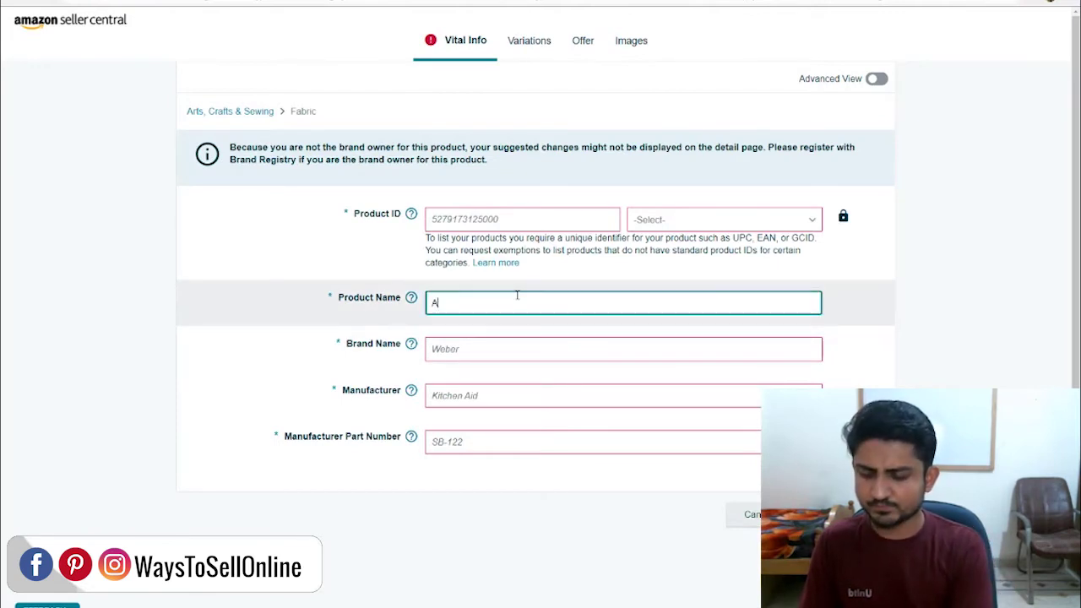
{"action": "type", "text": "rt fabric to"}
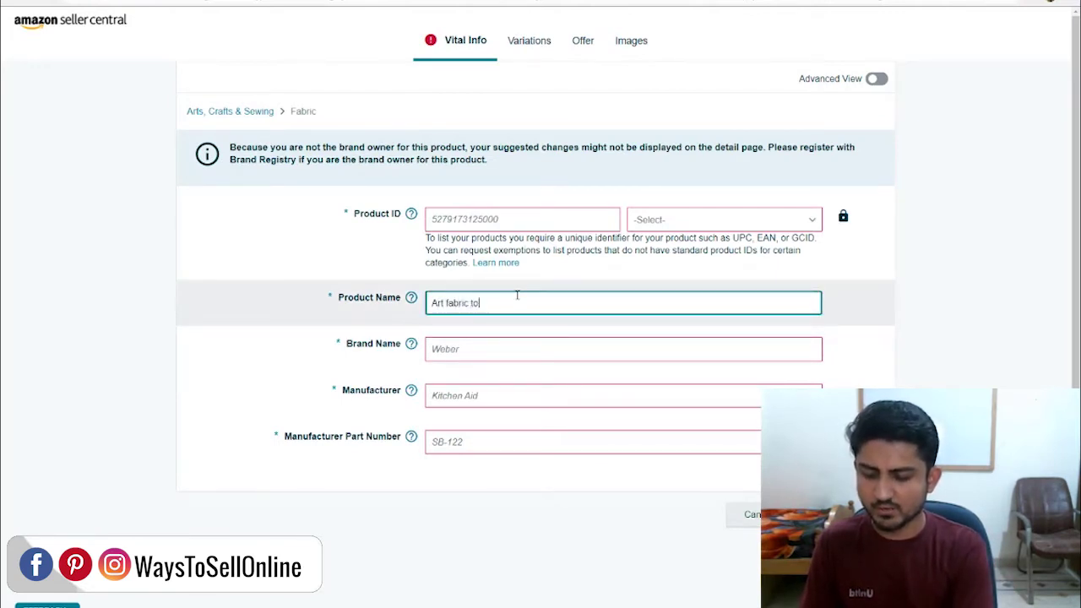
{"action": "type", "text": "wel"}
{"action": "left_click", "coordinate": [507, 221]}
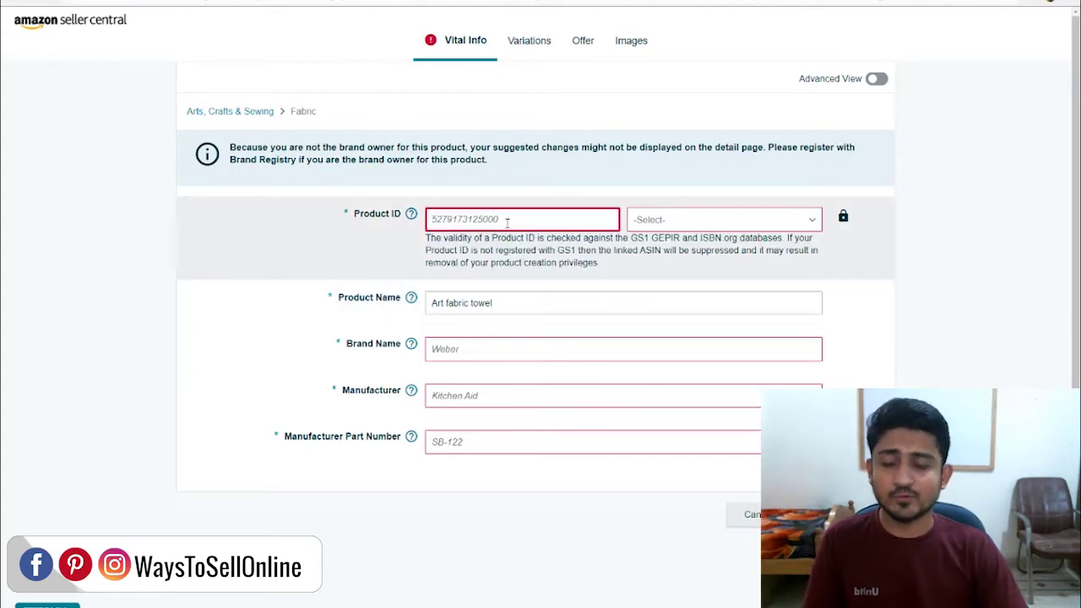
{"action": "key", "text": "ctrl+v"}
{"action": "left_click", "coordinate": [717, 225]}
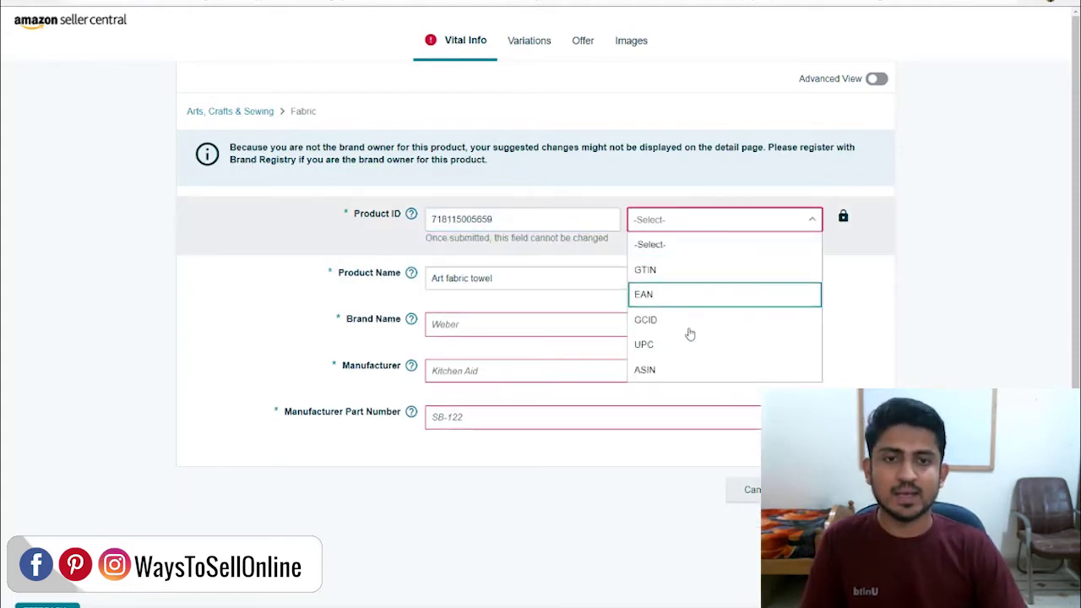
{"action": "left_click", "coordinate": [685, 346]}
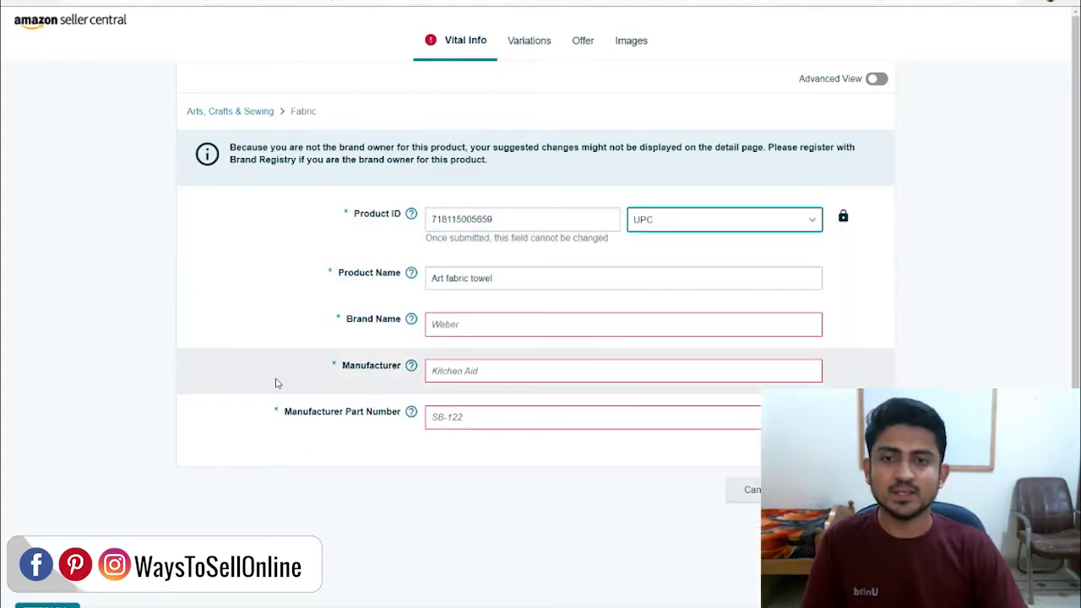
{"action": "left_click", "coordinate": [452, 418]}
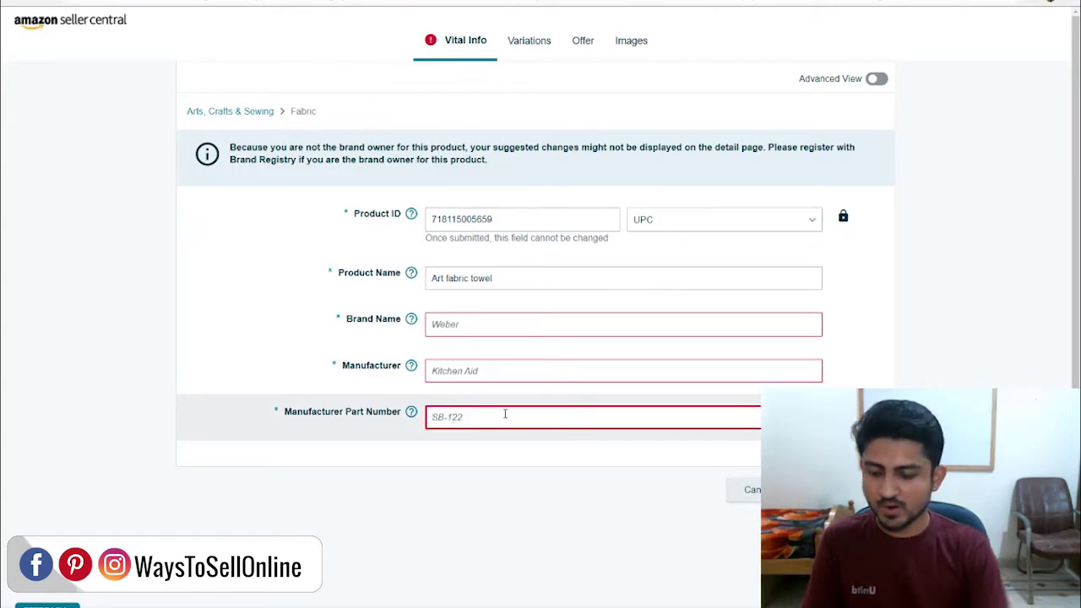
{"action": "type", "text": "SB-122"}
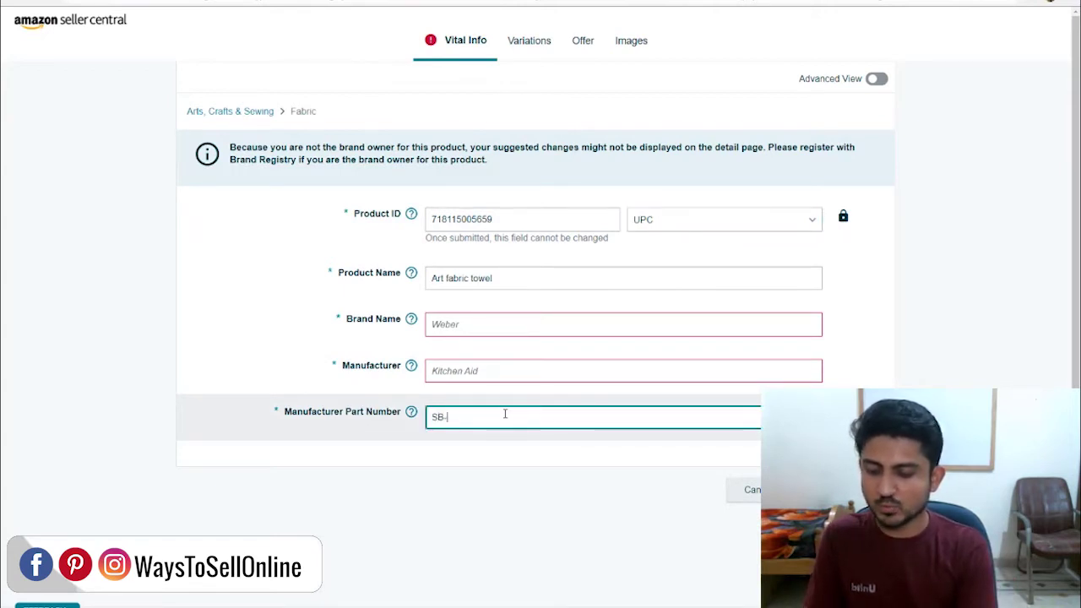
Step: Enter "Ways To Sell Online" as the brand name and copy it into the manufacturer field
{"action": "left_click", "coordinate": [390, 336]}
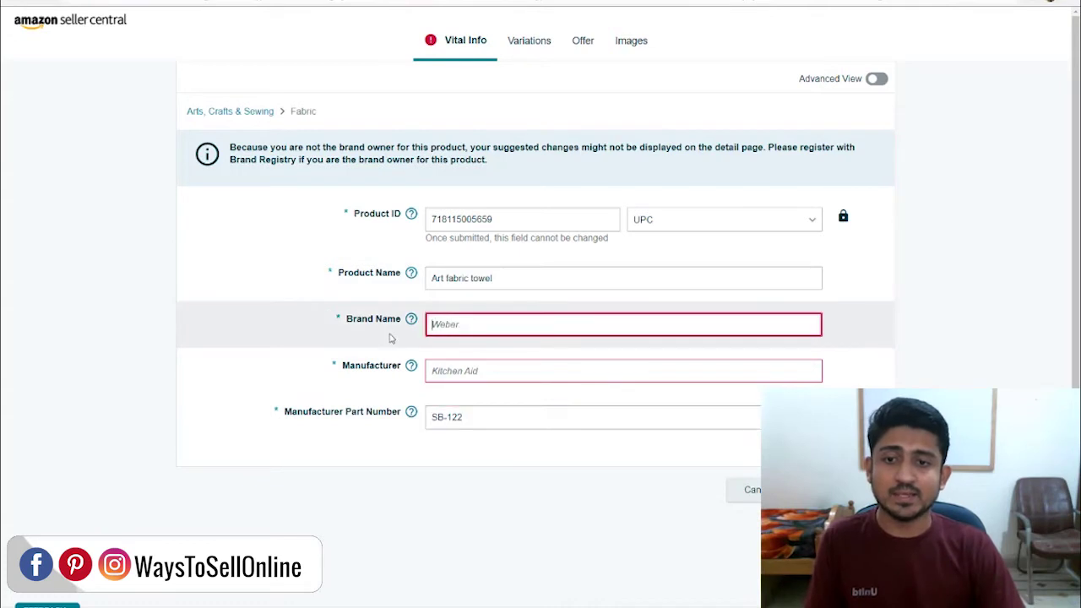
{"action": "left_click_drag", "start_coordinate": [348, 322], "coordinate": [385, 321]}
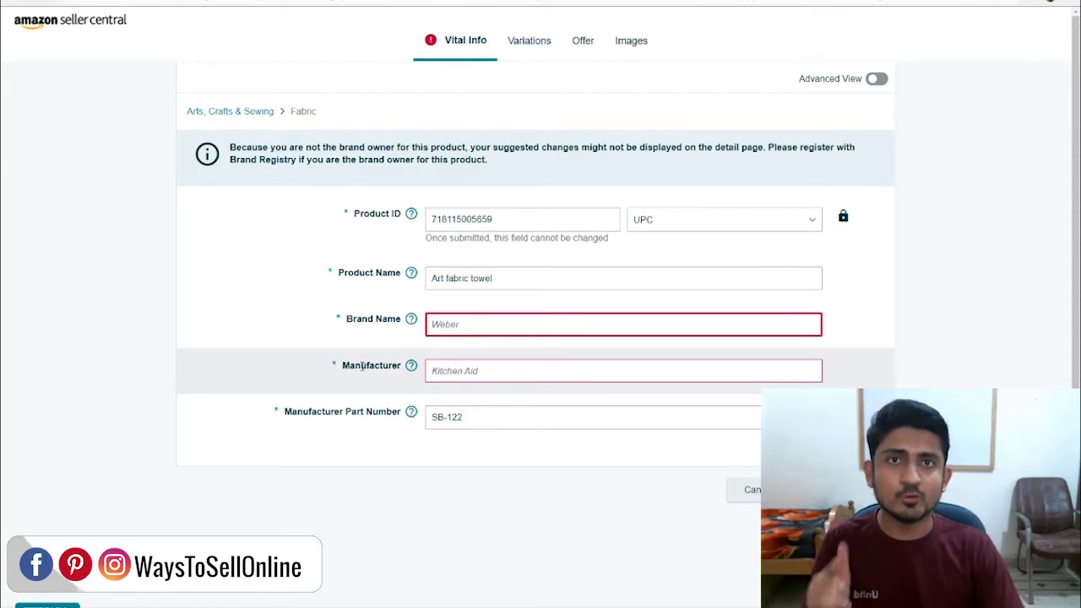
{"action": "left_click", "coordinate": [520, 325]}
{"action": "type", "text": "Wa"}
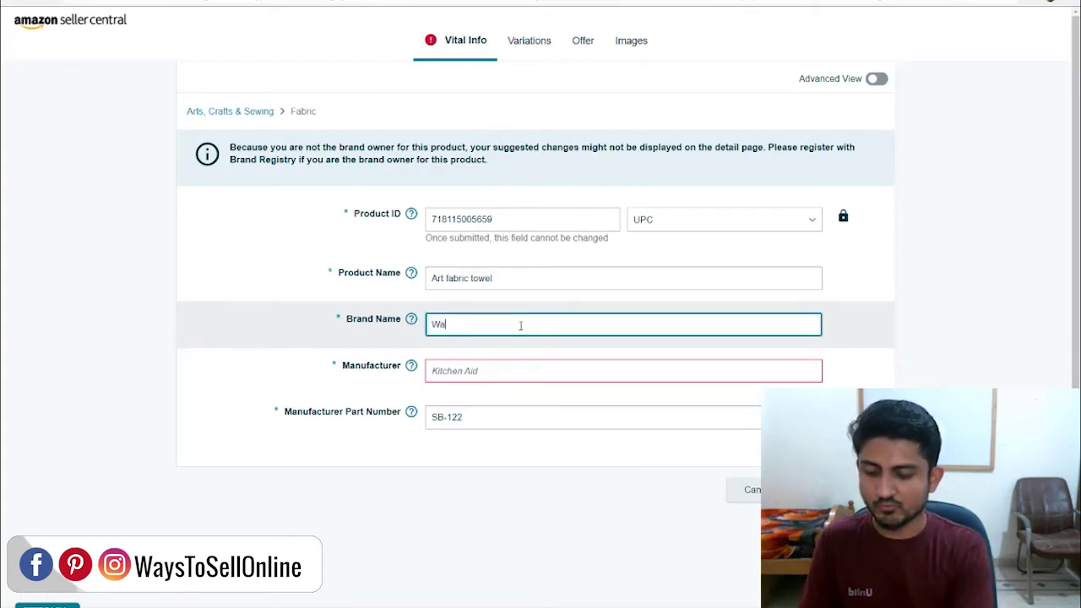
{"action": "type", "text": "ys To Sell Online"}
{"action": "key", "text": "ctrl+a"}
{"action": "key", "text": "ctrl+c"}
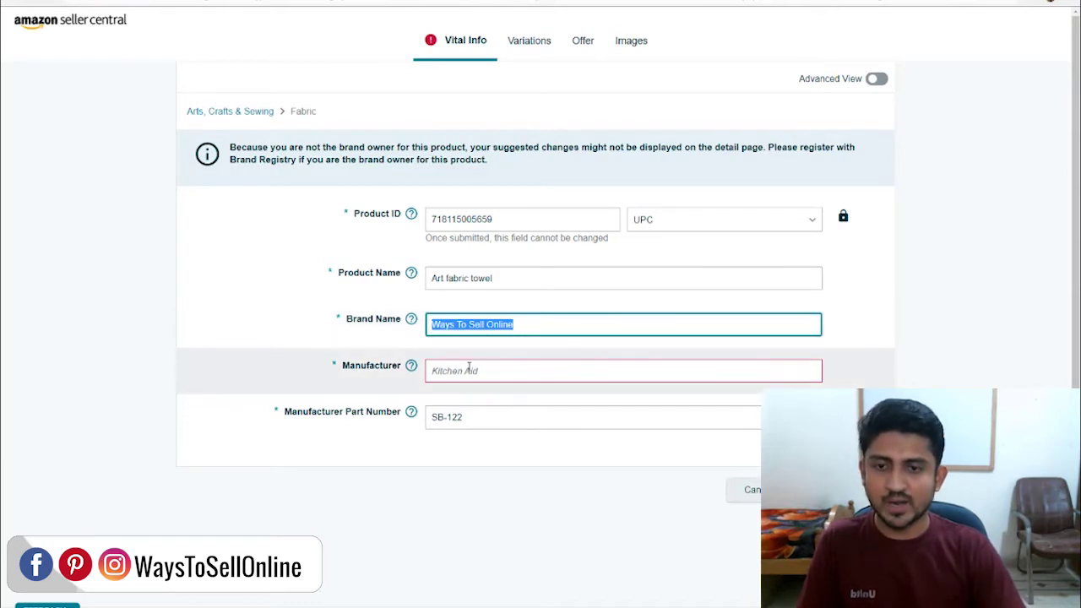
{"action": "left_click", "coordinate": [501, 365]}
{"action": "key", "text": "ctrl+v"}
{"action": "left_click", "coordinate": [897, 340]}
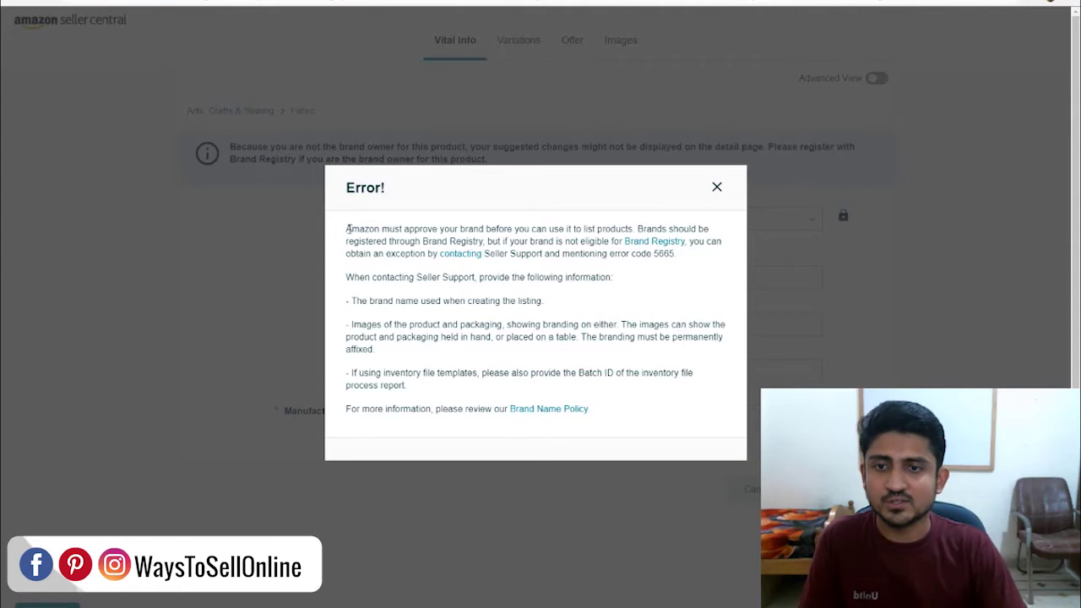
Step: Highlight the brand approval statement, the Seller Support information request and the product image requirements in the error message
{"action": "left_click_drag", "start_coordinate": [348, 228], "coordinate": [621, 230]}
{"action": "left_click", "coordinate": [437, 239]}
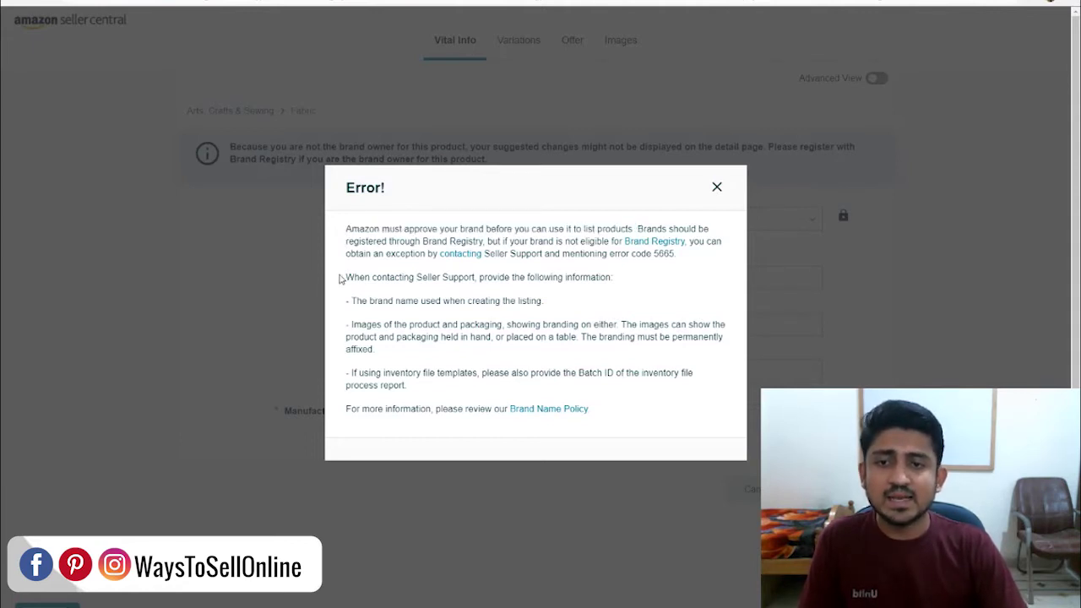
{"action": "left_click_drag", "start_coordinate": [344, 279], "coordinate": [616, 283]}
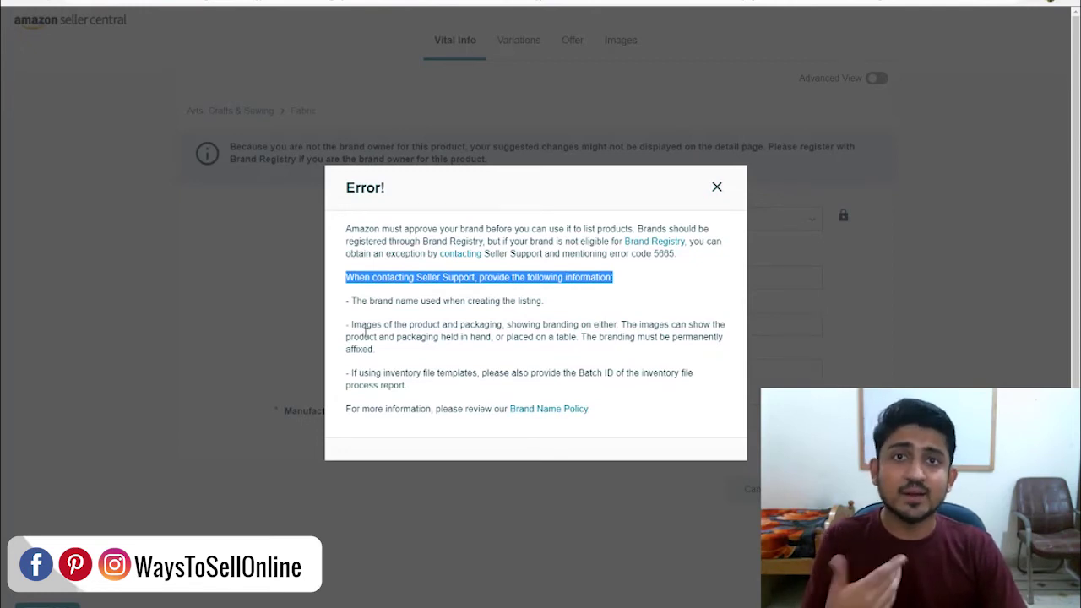
{"action": "left_click_drag", "start_coordinate": [352, 327], "coordinate": [493, 337]}
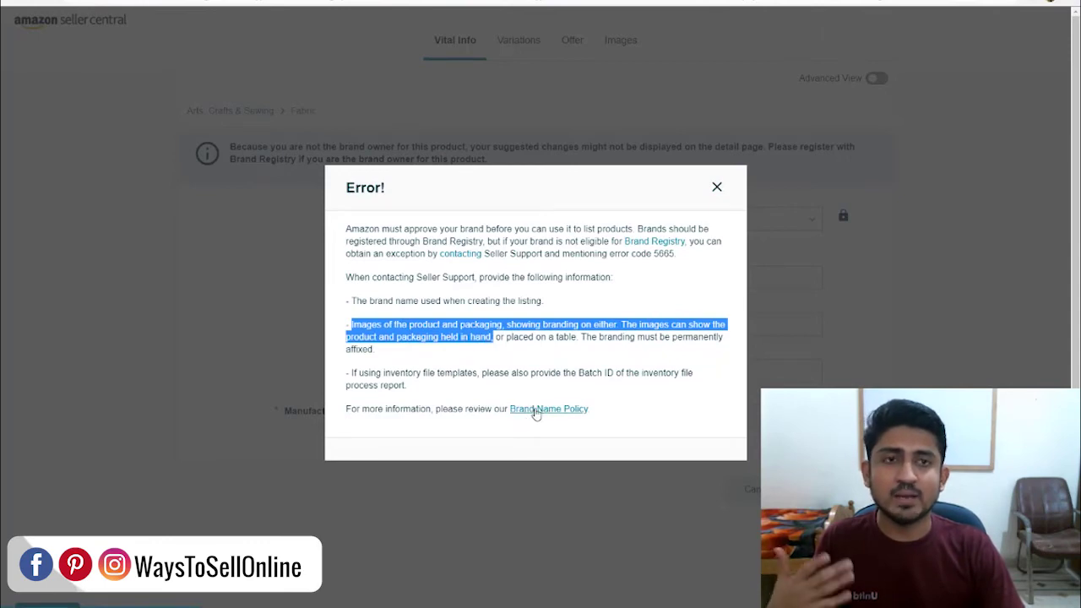
Step: Open the linked Brand Name Policy and find its entry for error code 5665
{"action": "left_click", "coordinate": [536, 412]}
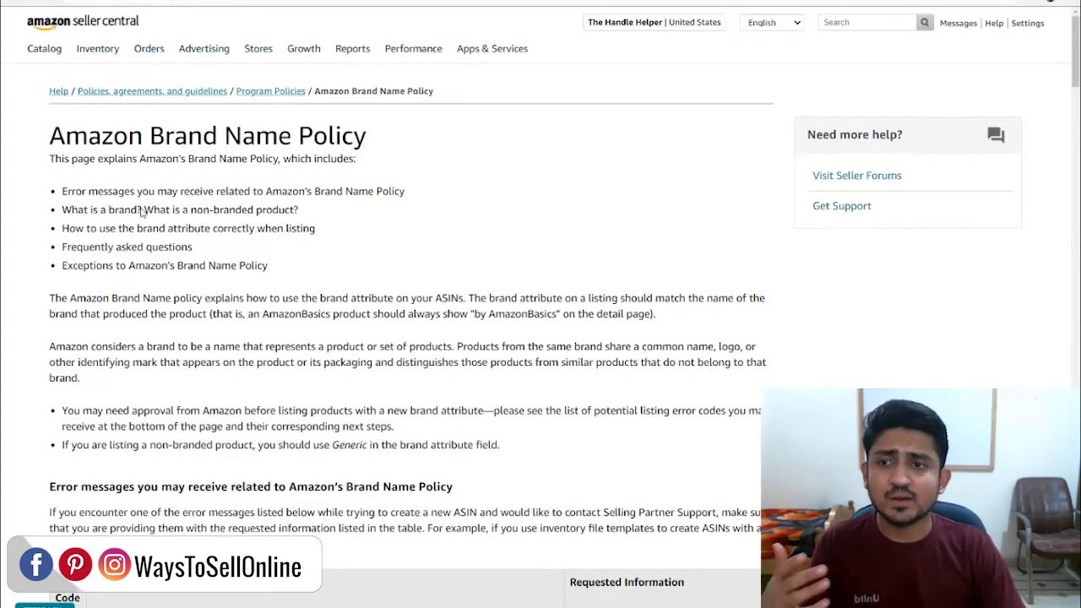
{"action": "scroll", "coordinate": [135, 253], "scroll_direction": "down", "scroll_amount": 10}
{"action": "scroll", "coordinate": [127, 289], "scroll_direction": "down", "scroll_amount": 3}
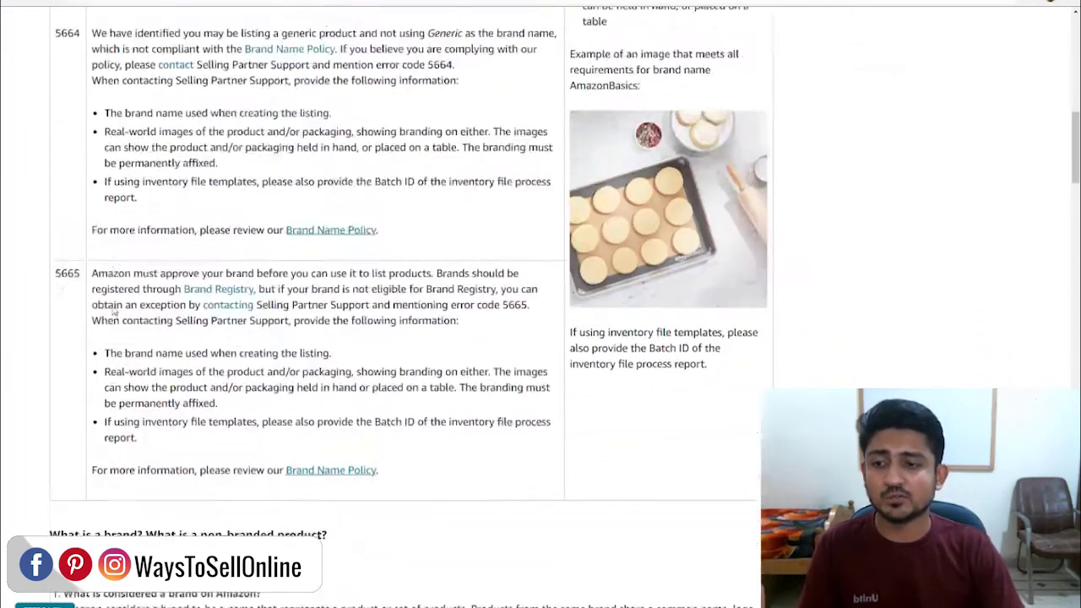
Step: Highlight error code 5665 in the Brand Name Policy's error code table
{"action": "left_click_drag", "start_coordinate": [56, 268], "coordinate": [88, 270]}
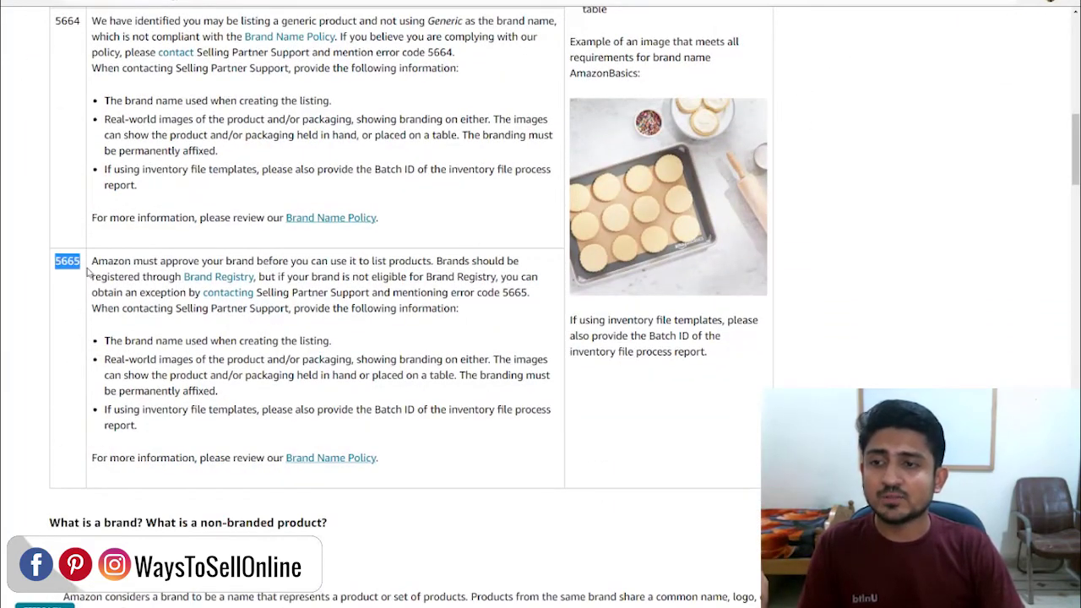
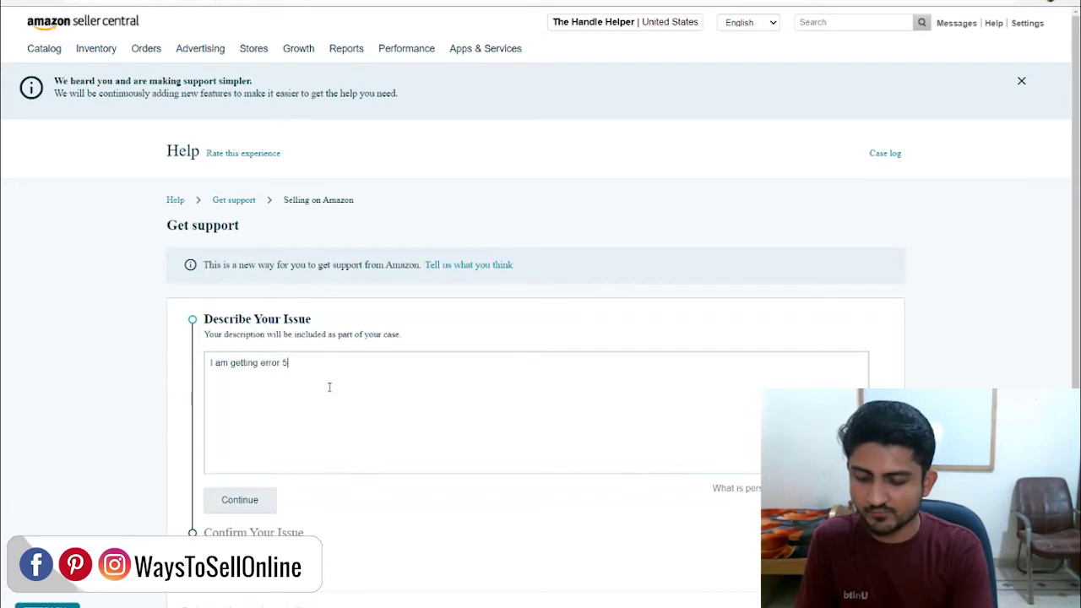
Step: Complete the first line of the issue description as "I am getting error 5665 while listing my product under my brand name xyz"
{"action": "key", "text": "BackSpace"}
{"action": "type", "text": "665 "}
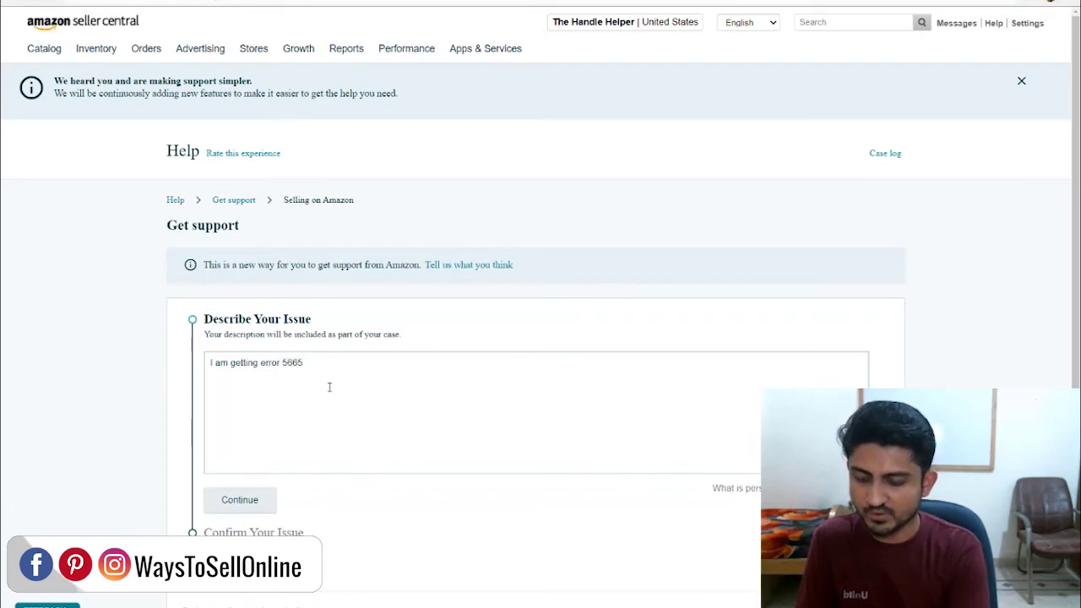
{"action": "type", "text": "while listing my product iun"}
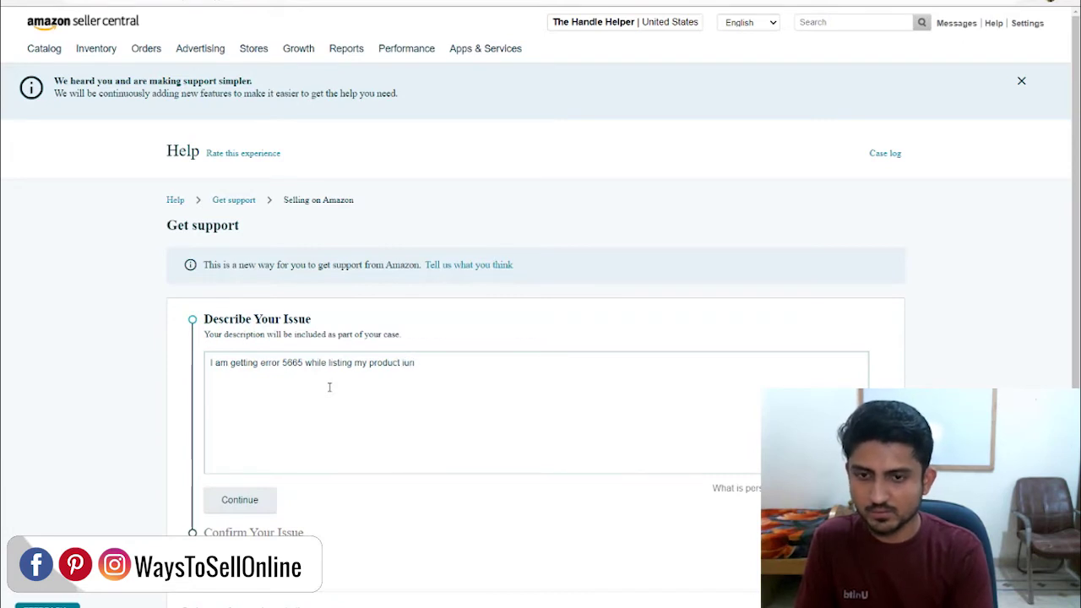
{"action": "type", "text": "der my brand name xyz"}
{"action": "key", "text": "Return"}
Step: Add the line "Please allow me to list my product" to the issue description
{"action": "type", "text": "Plwase"}
{"action": "key", "text": "BackSpace"}
{"action": "key", "text": "BackSpace"}
{"action": "key", "text": "BackSpace"}
{"action": "type", "text": "ease allow me to list my prod"}
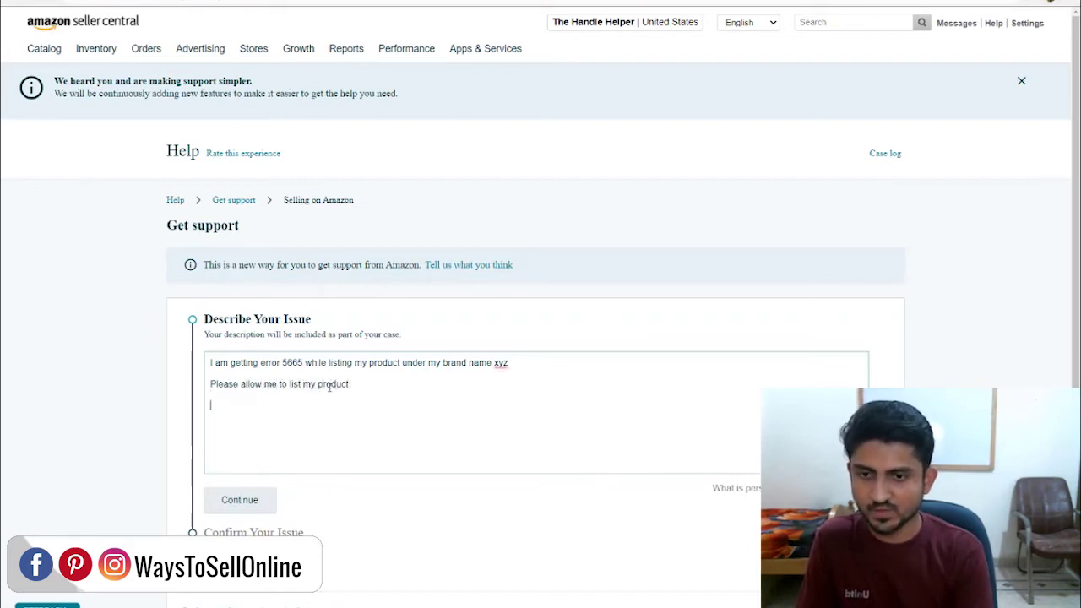
{"action": "type", "text": "uct"}
{"action": "key", "text": "Return"}
Step: Add the lines "Below are images attached of my product with branding" and "Thanks" to the issue description, and continue to issue confirmation
{"action": "type", "text": "Below are images attach"}
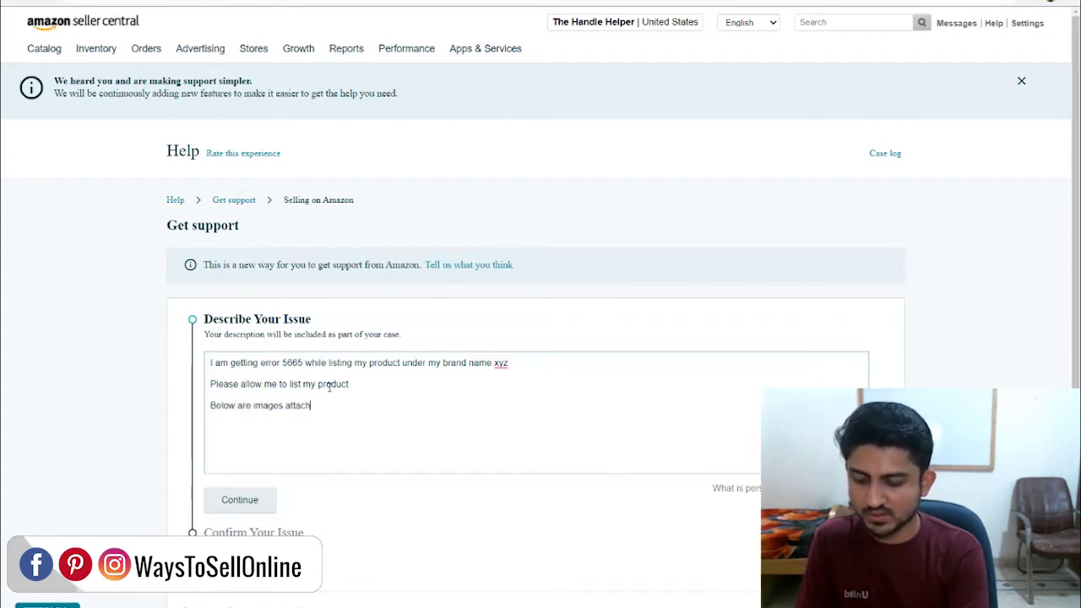
{"action": "type", "text": "ed of mu prudtc"}
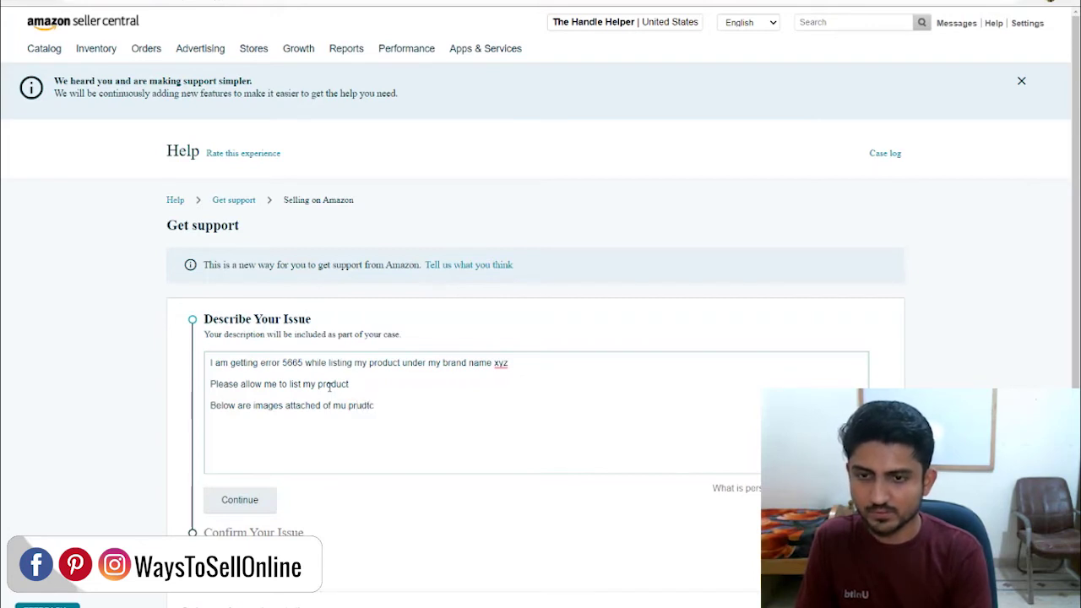
{"action": "key", "text": "BackSpace"}
{"action": "key", "text": "BackSpace"}
{"action": "key", "text": "BackSpace"}
{"action": "key", "text": "BackSpace"}
{"action": "type", "text": "odu"}
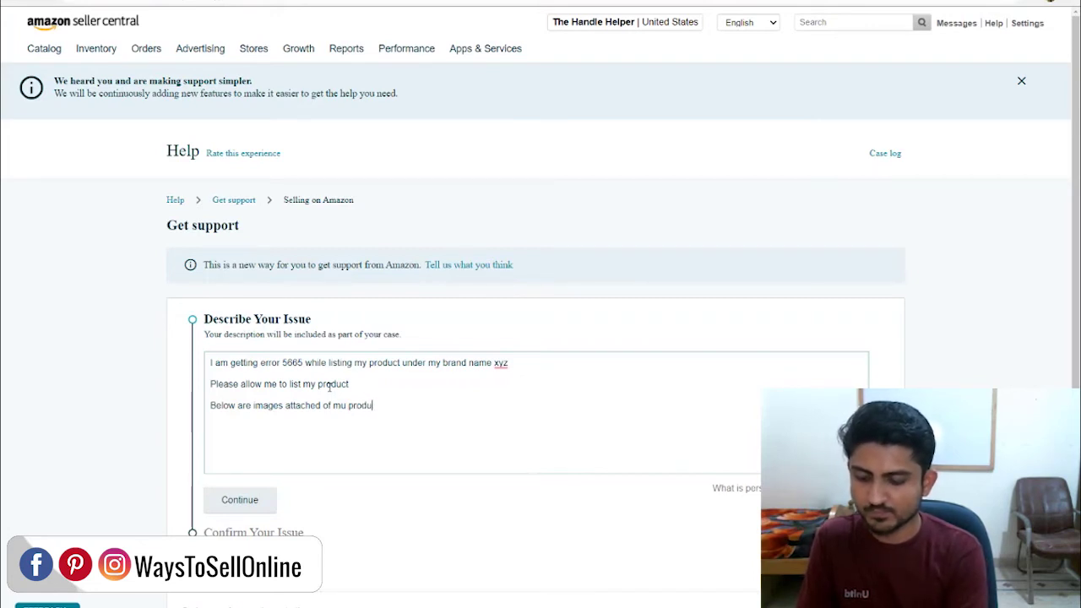
{"action": "type", "text": "ct with brand"}
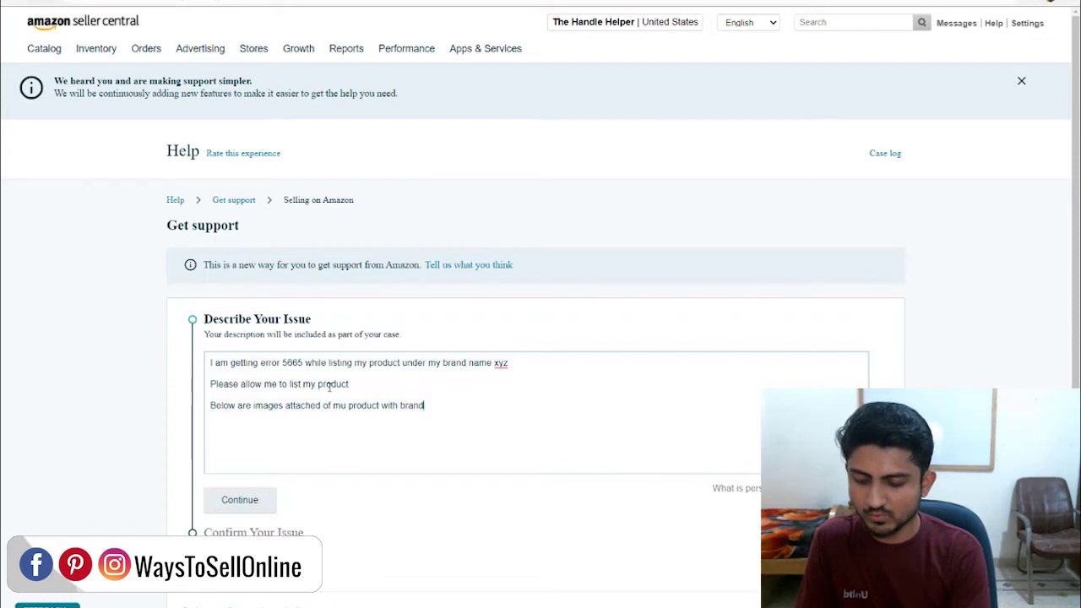
{"action": "type", "text": "ingThanks"}
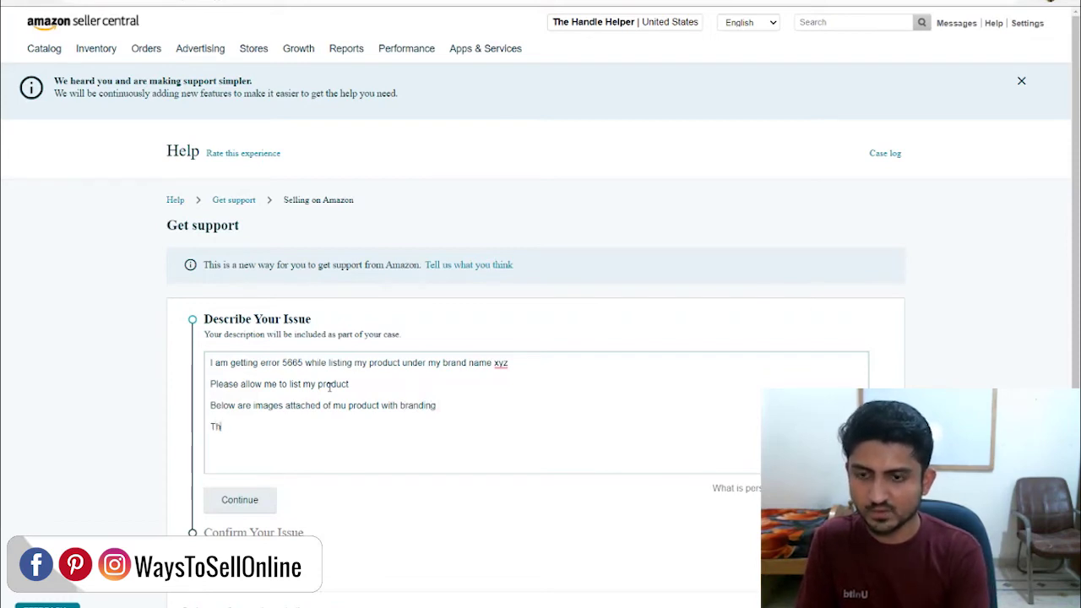
{"action": "left_click", "coordinate": [340, 405]}
{"action": "left_click", "coordinate": [340, 442]}
{"action": "scroll", "coordinate": [380, 363], "scroll_direction": "down", "scroll_amount": 2}
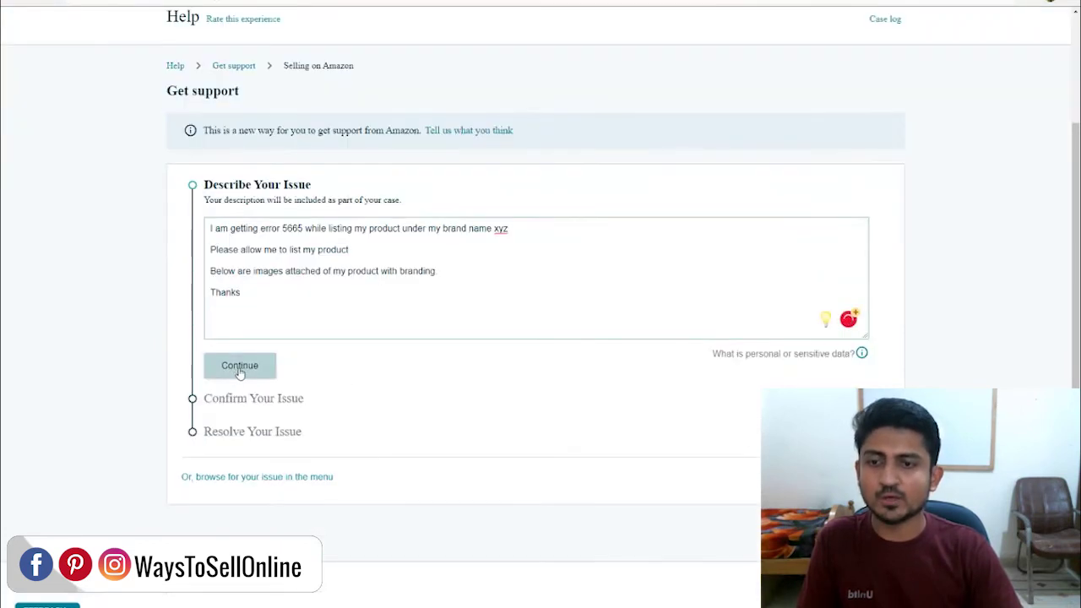
{"action": "left_click", "coordinate": [239, 367]}
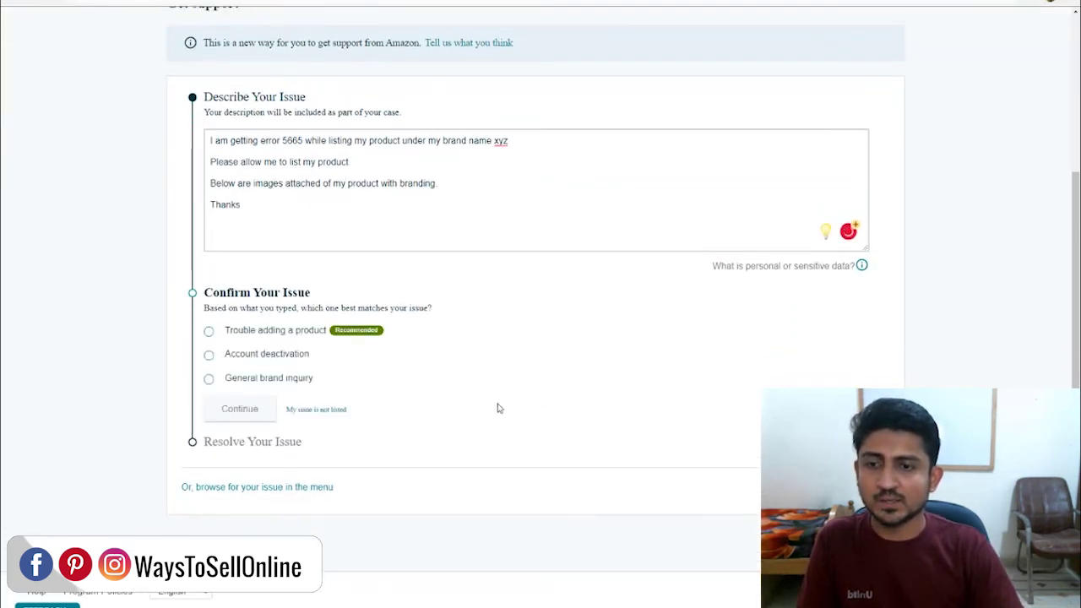
Step: Classify the issue as not listed and Product/listing related, and proceed to the case details without an identifier
{"action": "left_click", "coordinate": [319, 410]}
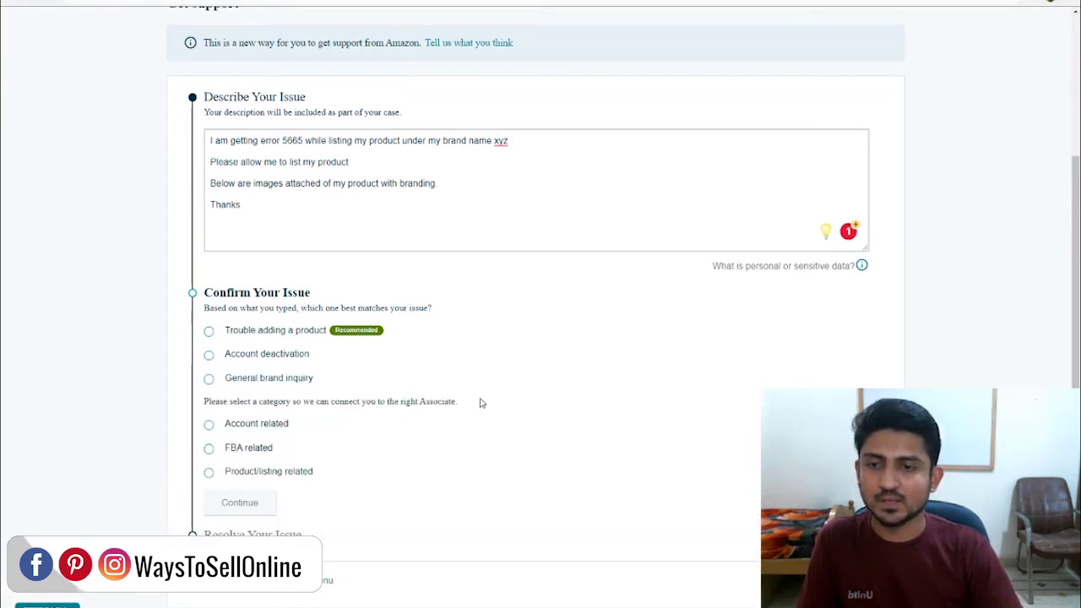
{"action": "left_click", "coordinate": [213, 478]}
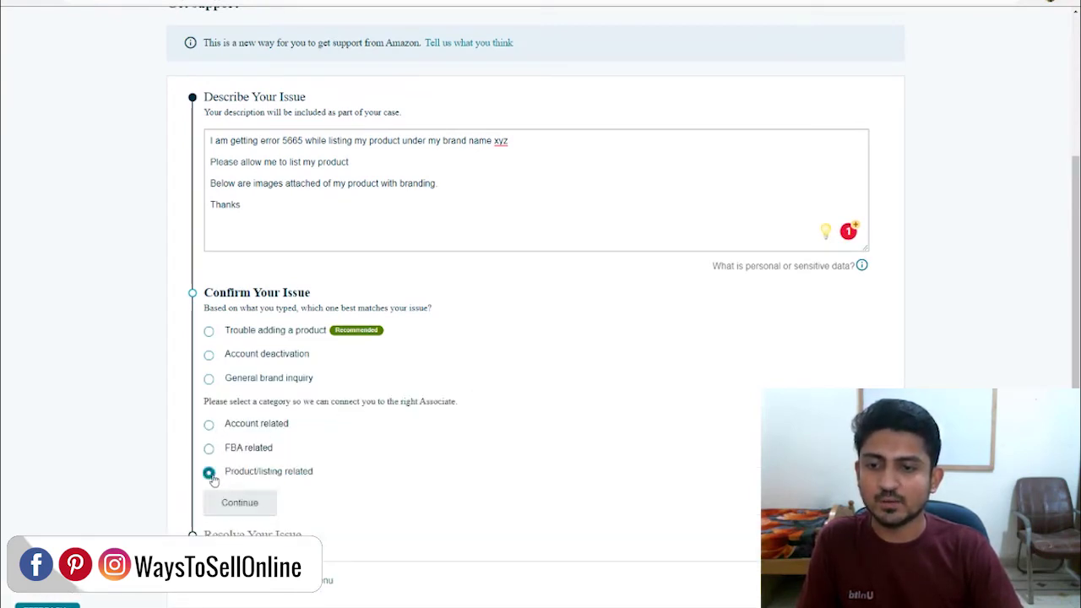
{"action": "left_click", "coordinate": [251, 505]}
{"action": "scroll", "coordinate": [519, 461], "scroll_direction": "down", "scroll_amount": 3}
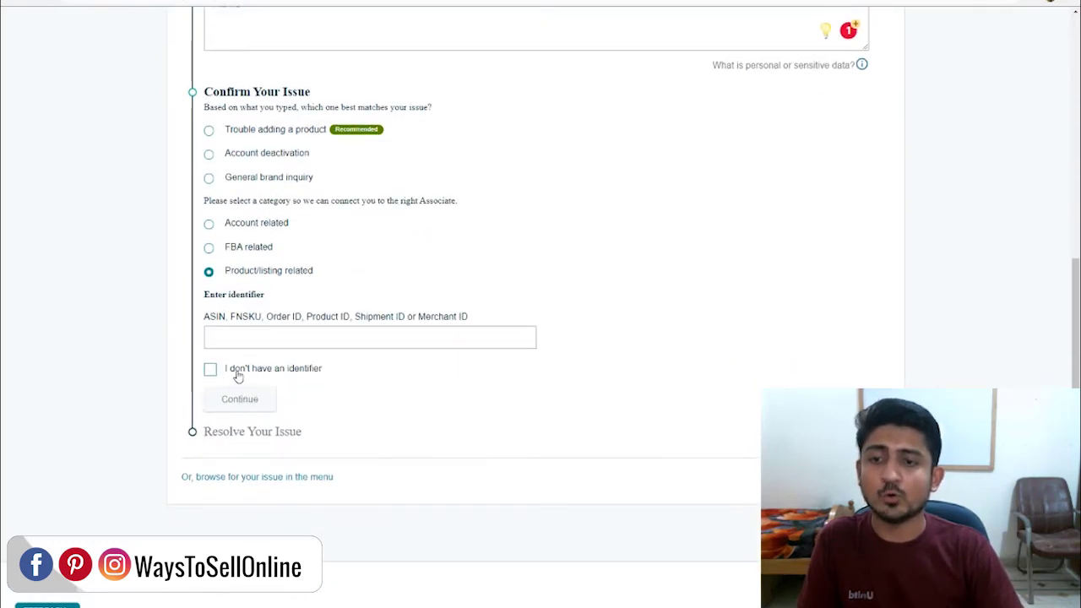
{"action": "left_click", "coordinate": [210, 369]}
{"action": "left_click", "coordinate": [259, 399]}
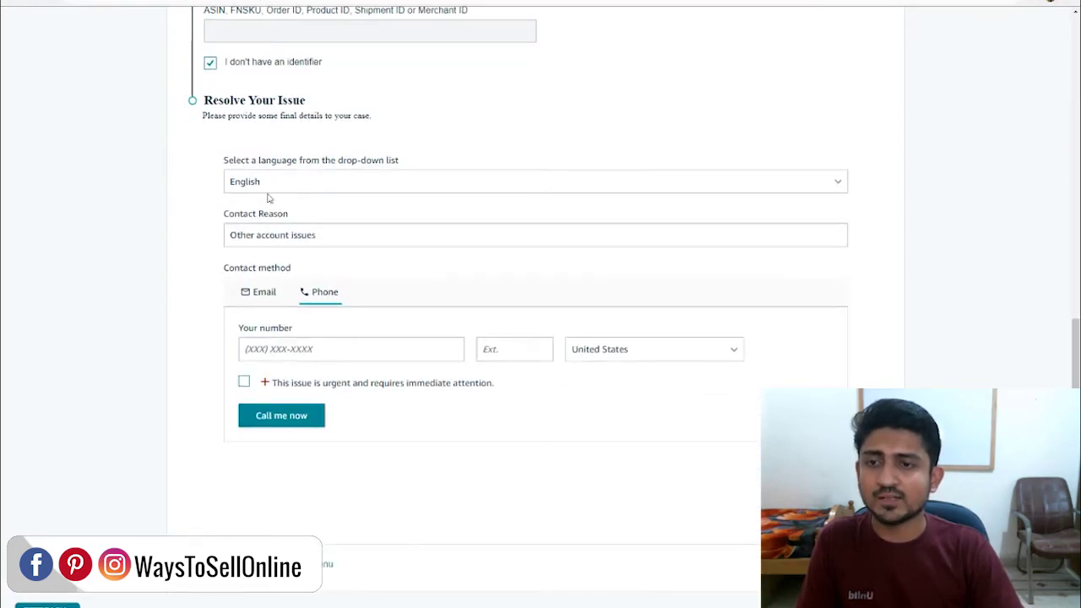
Step: Replace the contact reason of the support case with "Eroor 5665"
{"action": "left_click_drag", "start_coordinate": [333, 234], "coordinate": [180, 240]}
{"action": "type", "text": "Eroor 5665"}
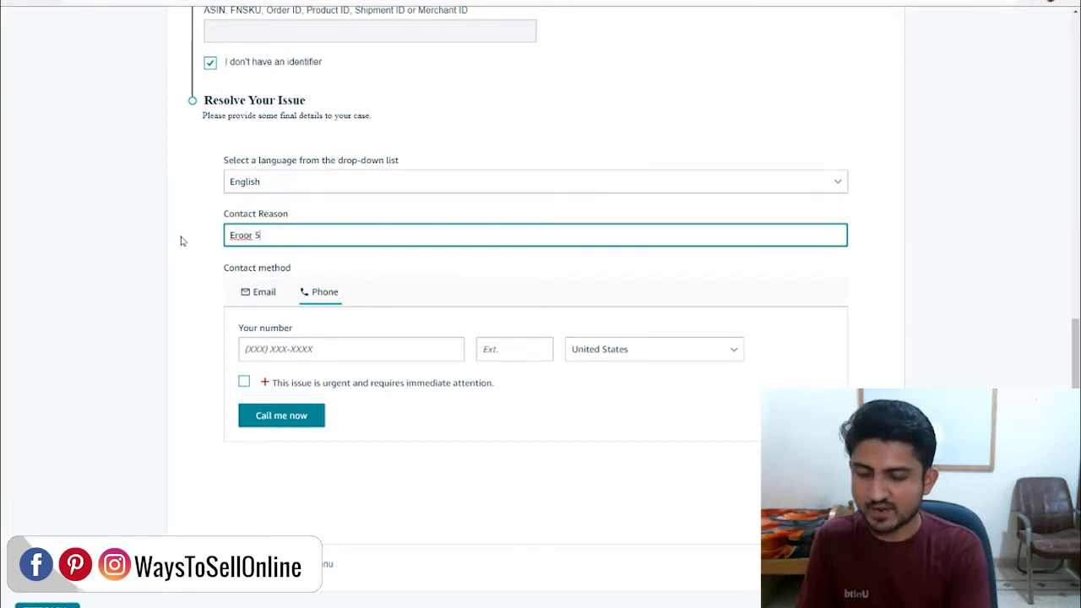
Step: Choose email as the contact method and mark the issue as urgent and requiring immediate attention
{"action": "left_click", "coordinate": [243, 383]}
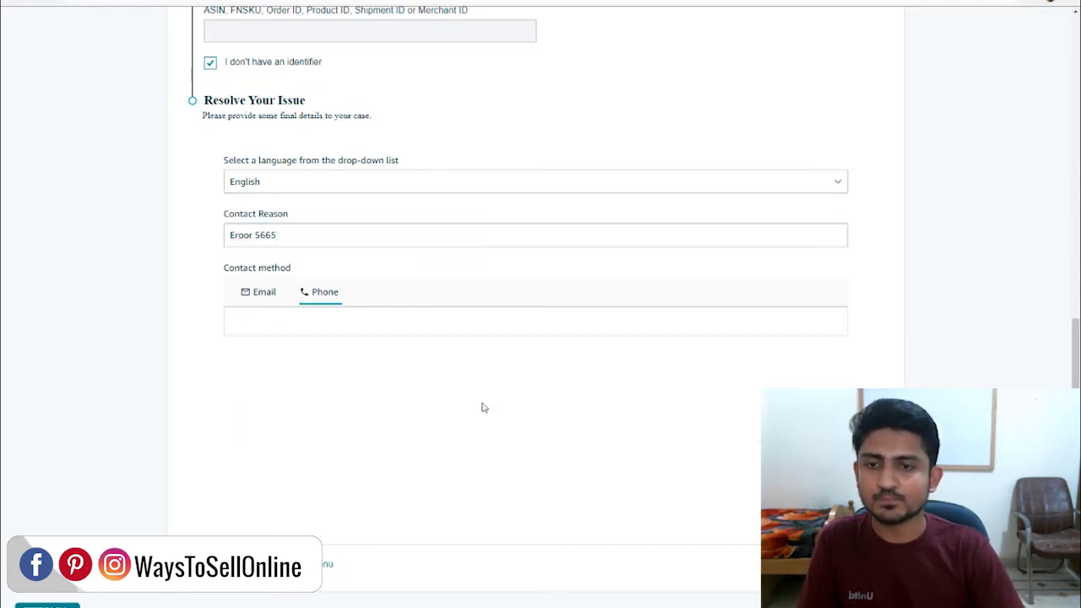
{"action": "left_click", "coordinate": [263, 295]}
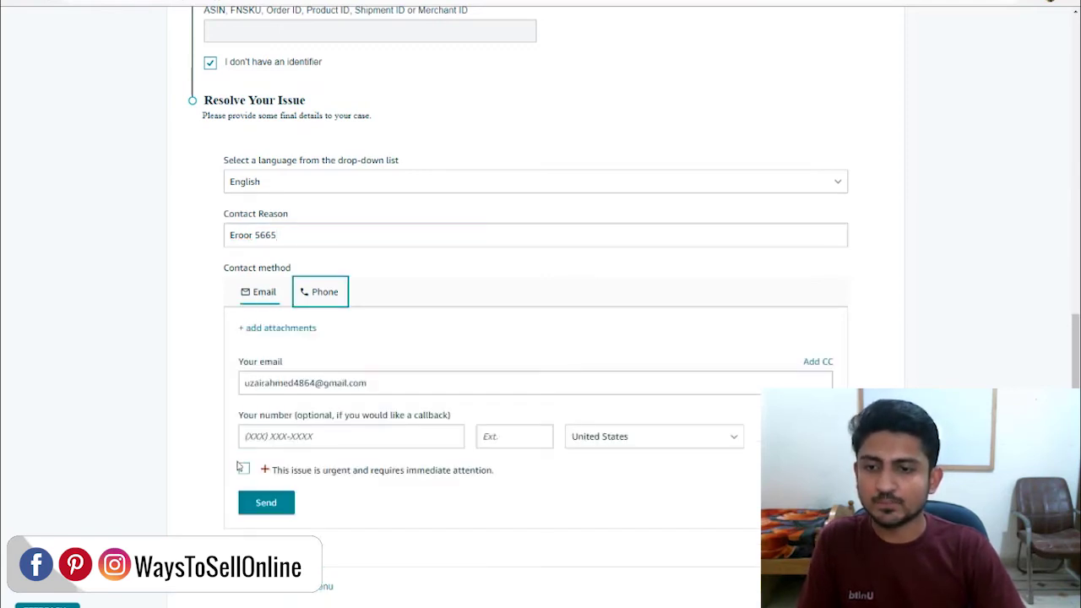
{"action": "left_click", "coordinate": [243, 470]}
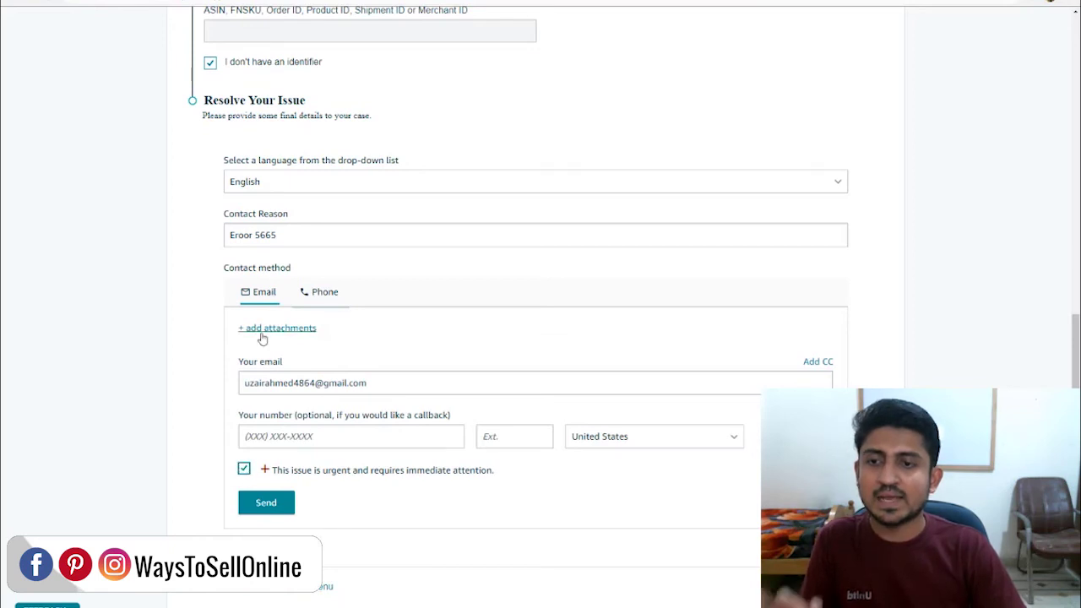